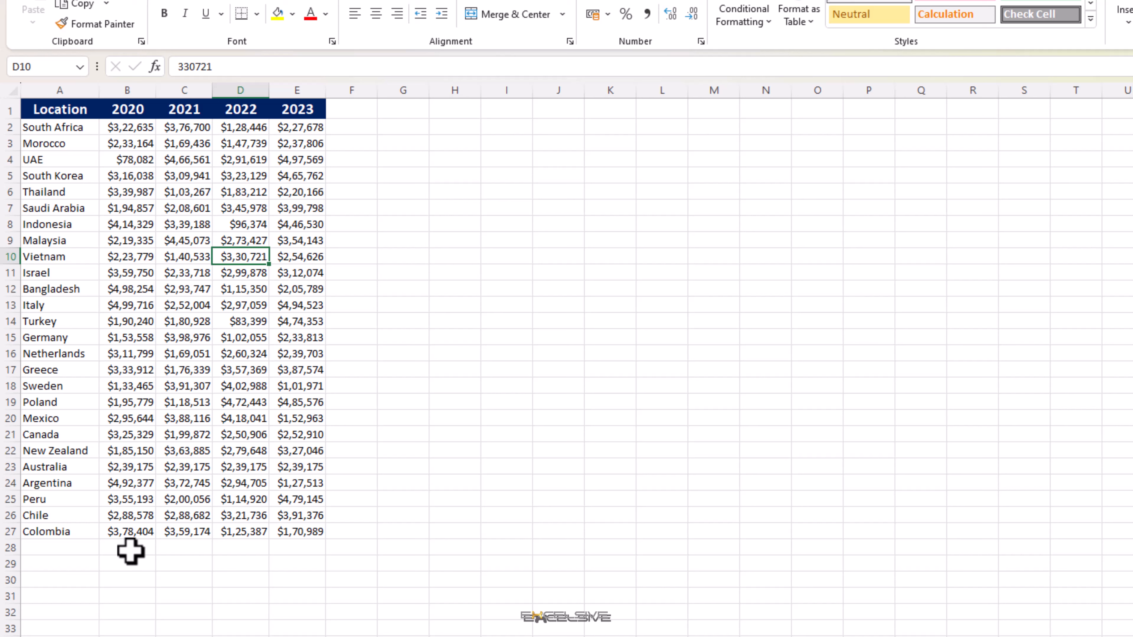
Step: Enter a SUM formula in B28 totalling the 2020 values B2:B27, and check the cell's error indicator options
left_click(130, 552)
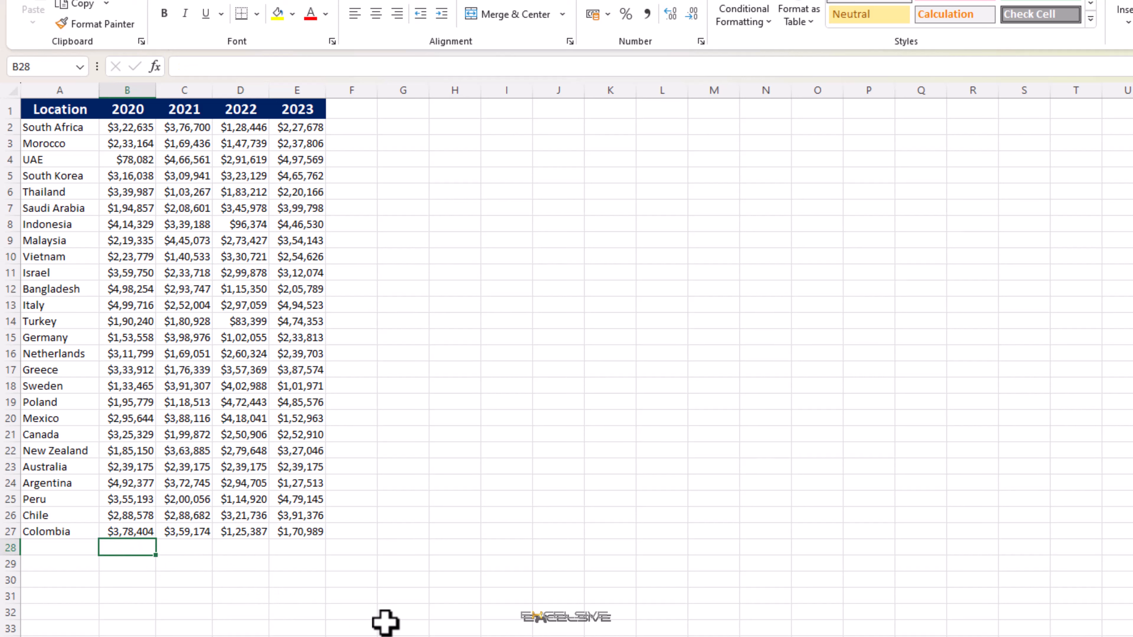
type("=sum")
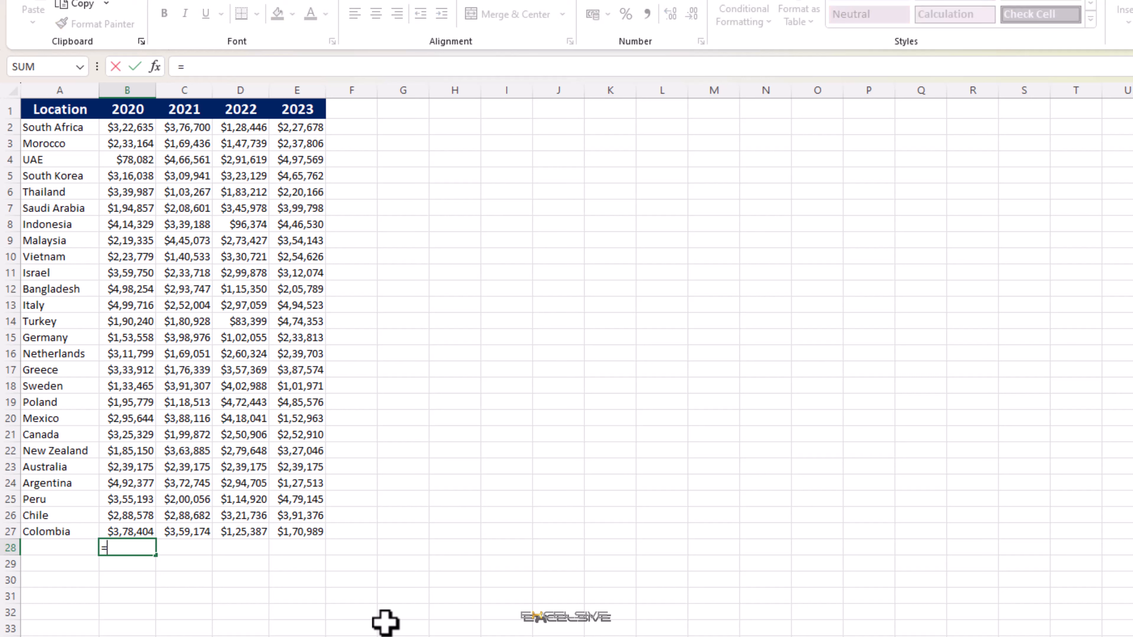
key("Tab")
key("Up")
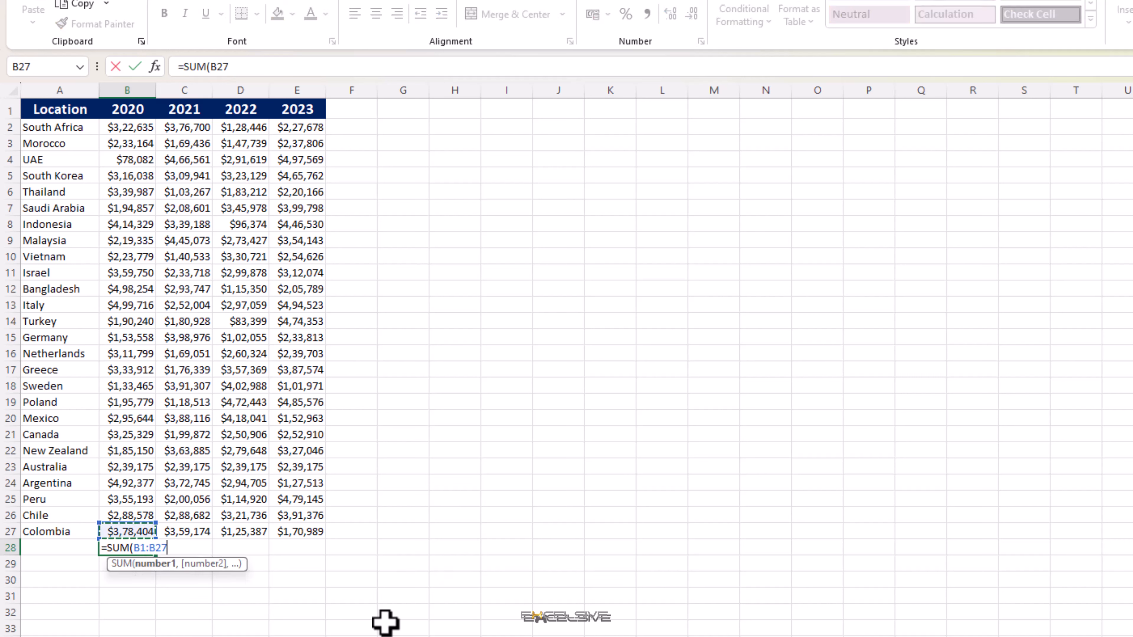
key("ctrl+shift+Up")
key("Return")
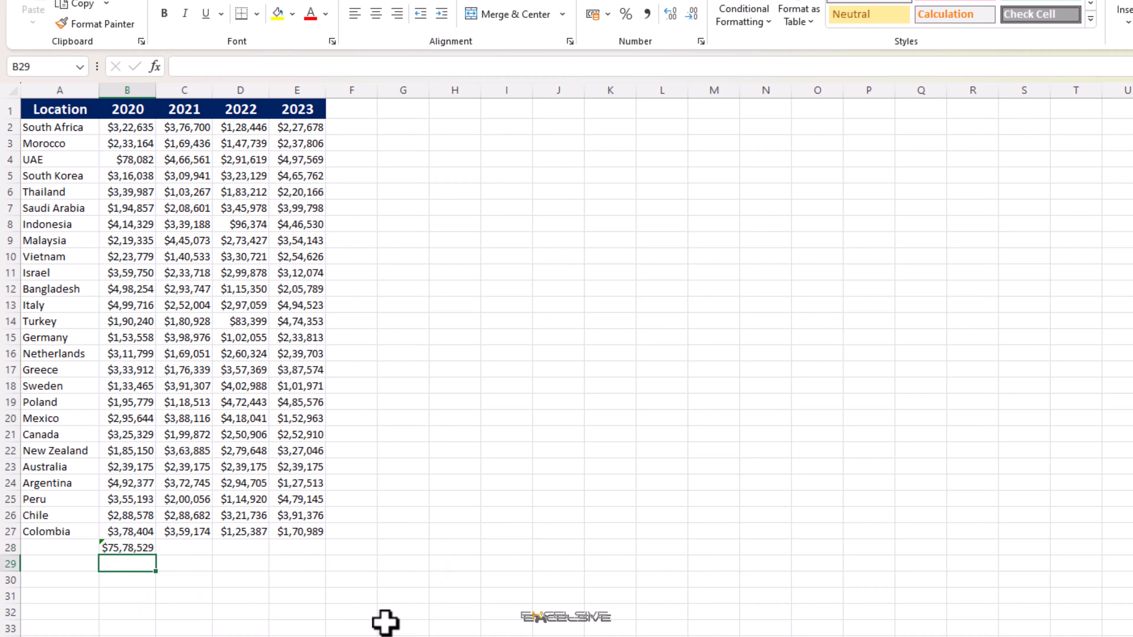
key("Up")
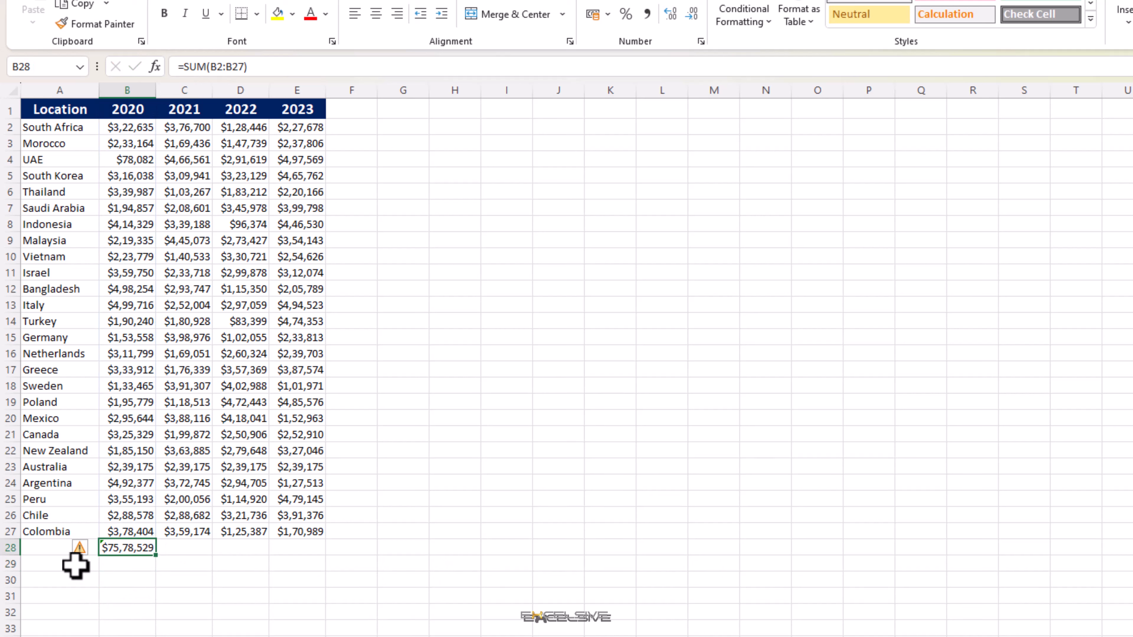
left_click(85, 549)
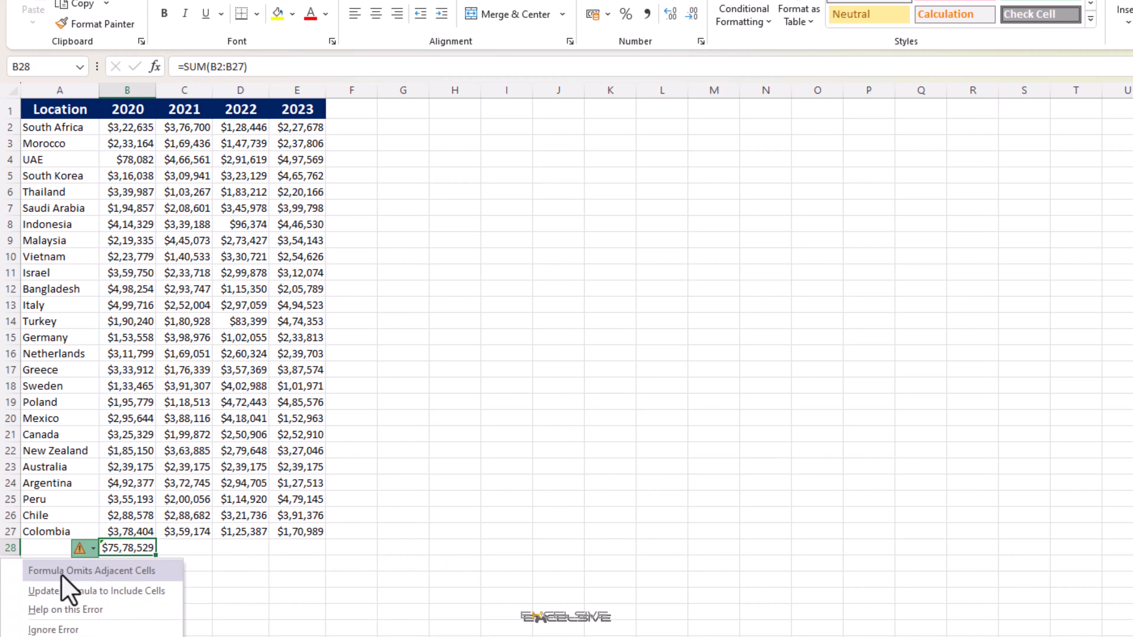
left_click(188, 547)
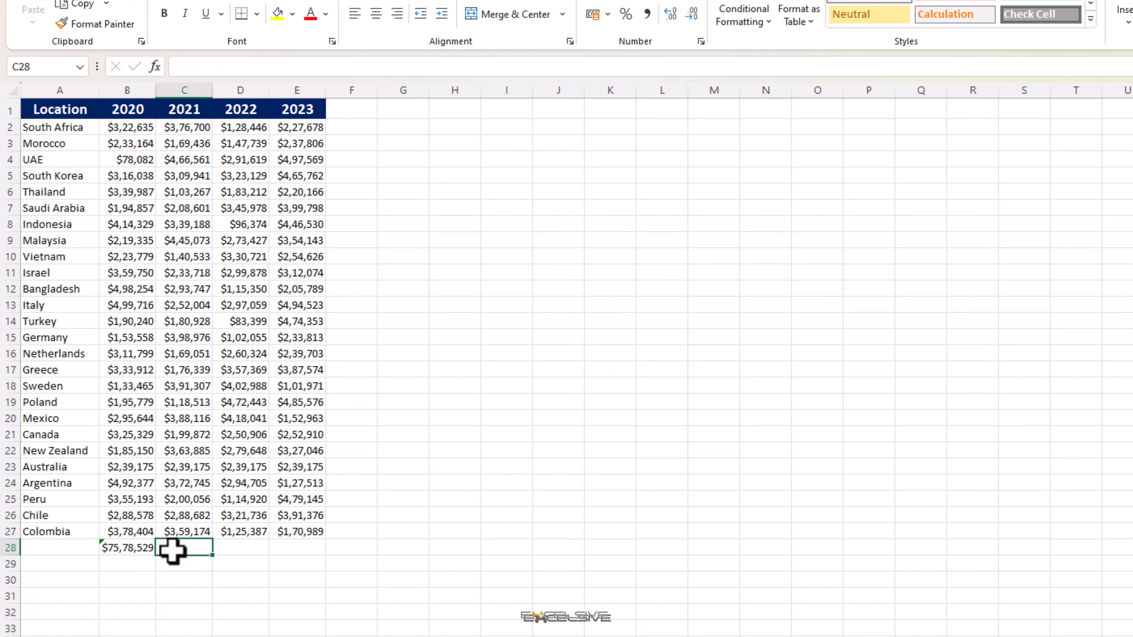
Step: Enter an AVERAGE formula in B29 for the 2020 values B2:B27
left_click(139, 563)
type("=averag")
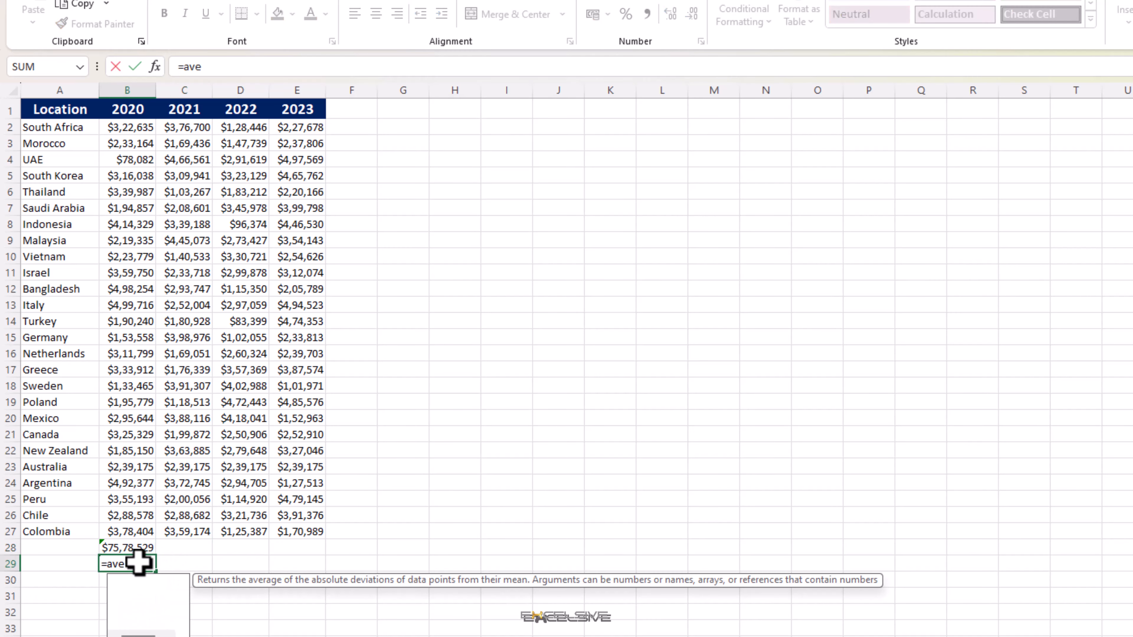
key("Tab")
key("Up")
key("Up")
key("ctrl+shift+Up")
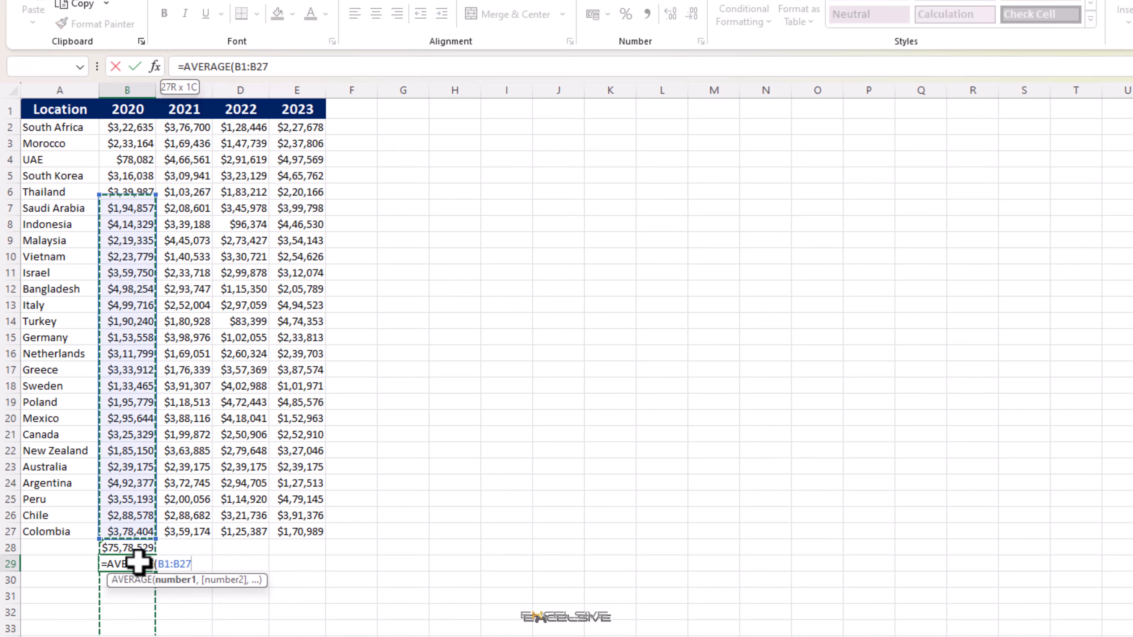
key("Return")
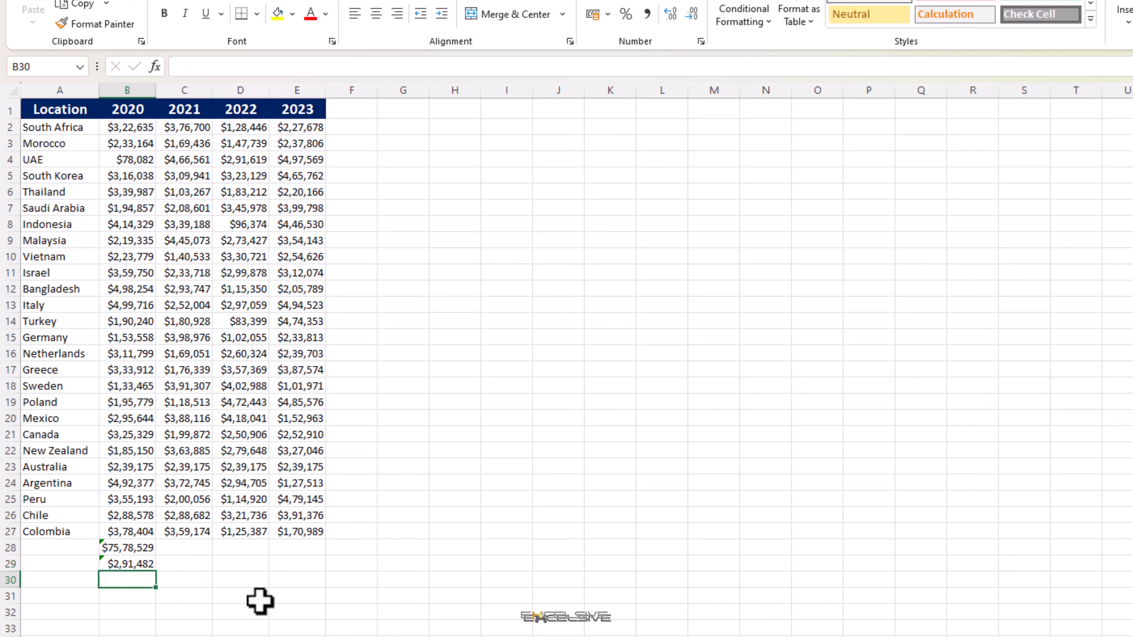
key("Up")
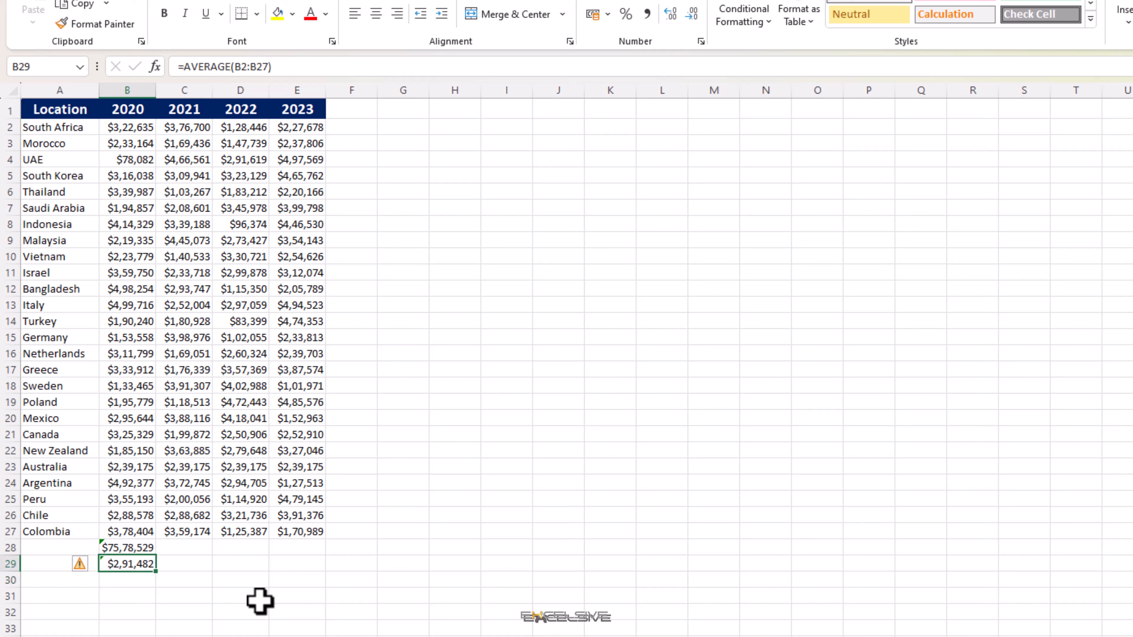
Step: Label A28 as SUM and A29 as AVERAGE, and make both labels bold
key("Up")
key("Left")
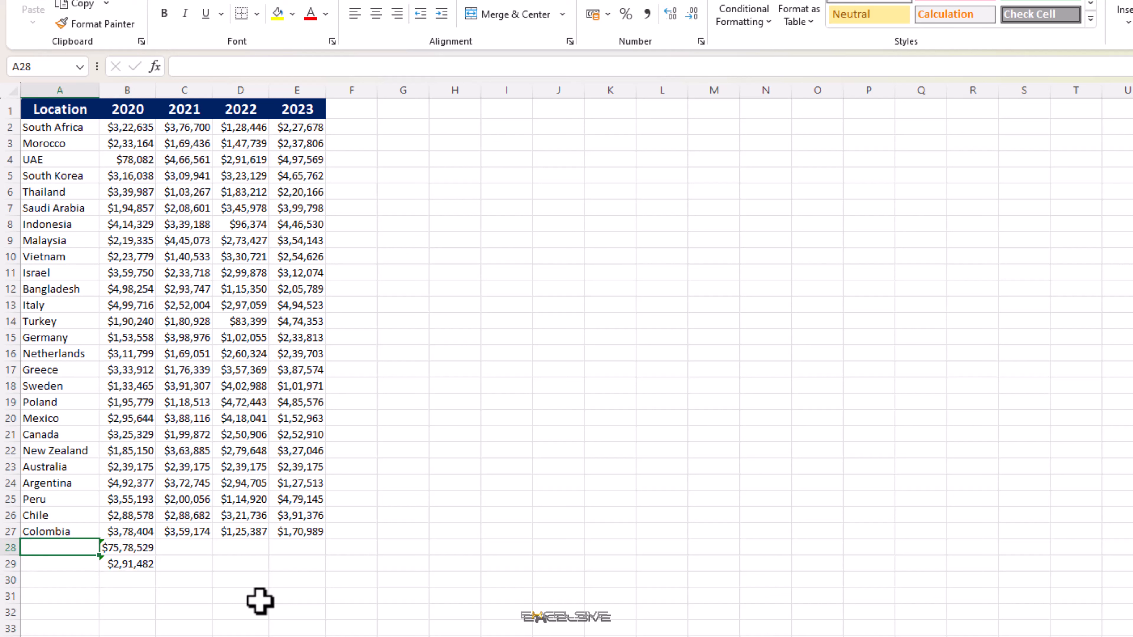
type("SUM")
key("Return")
type("A")
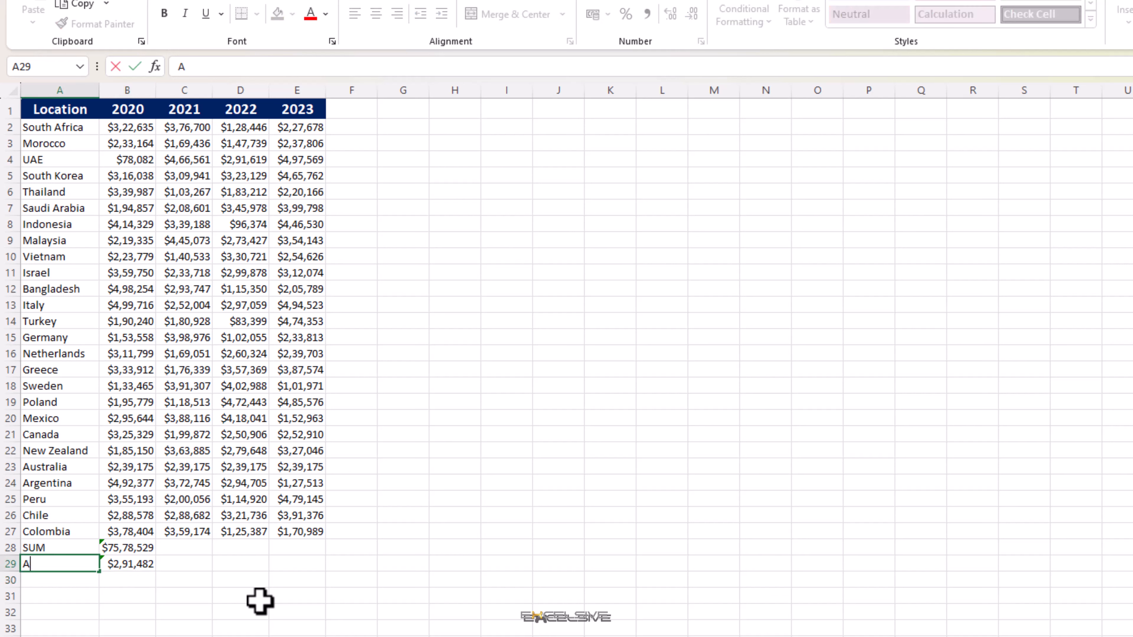
type("v")
key("BackSpace")
type("VERAGE")
key("ctrl+Return")
key("shift+Up")
key("ctrl+b")
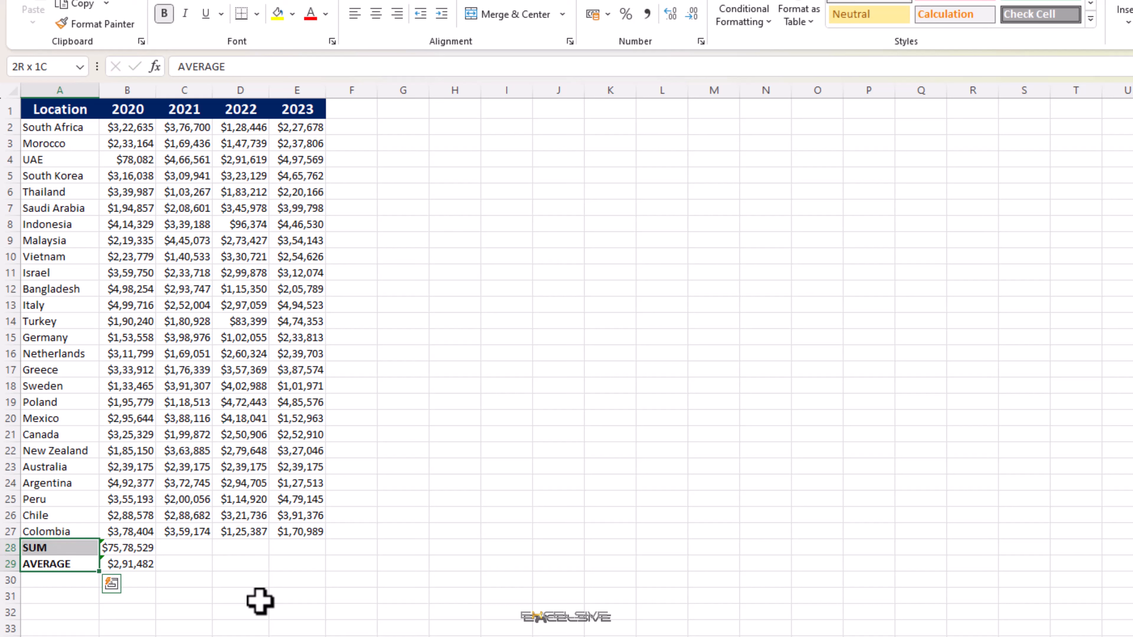
key("Right")
key("Down")
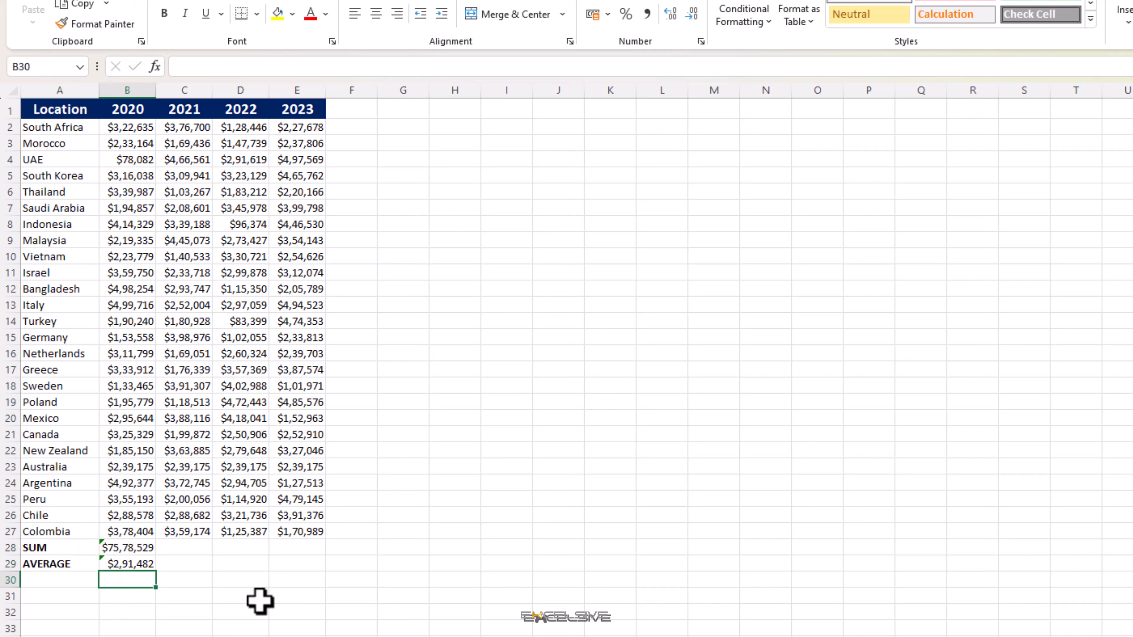
key("Up")
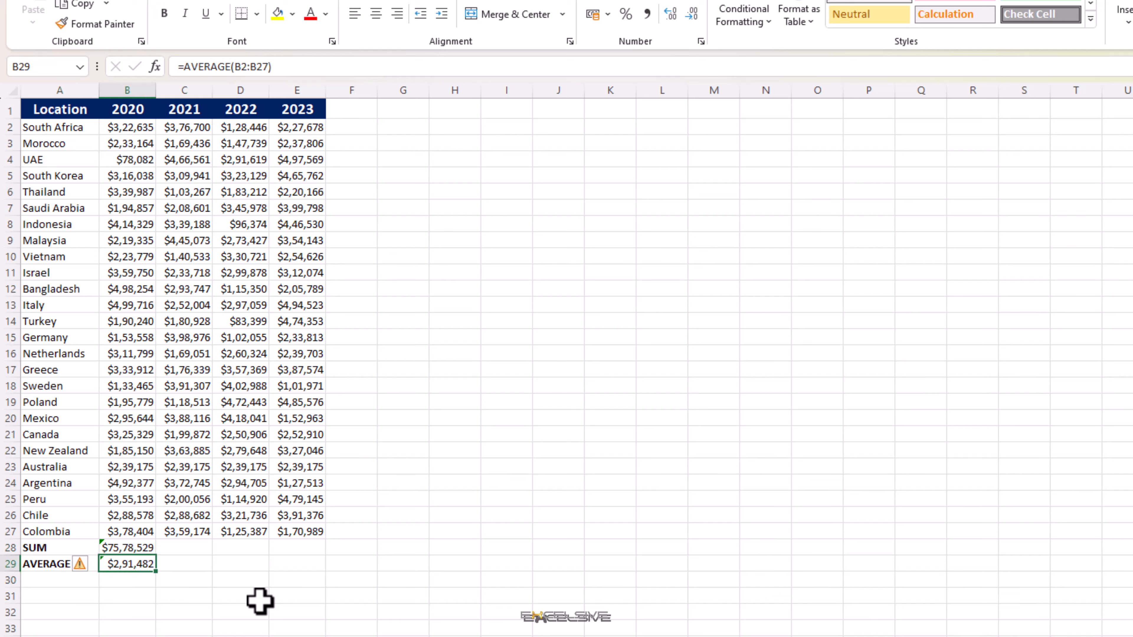
key("Right")
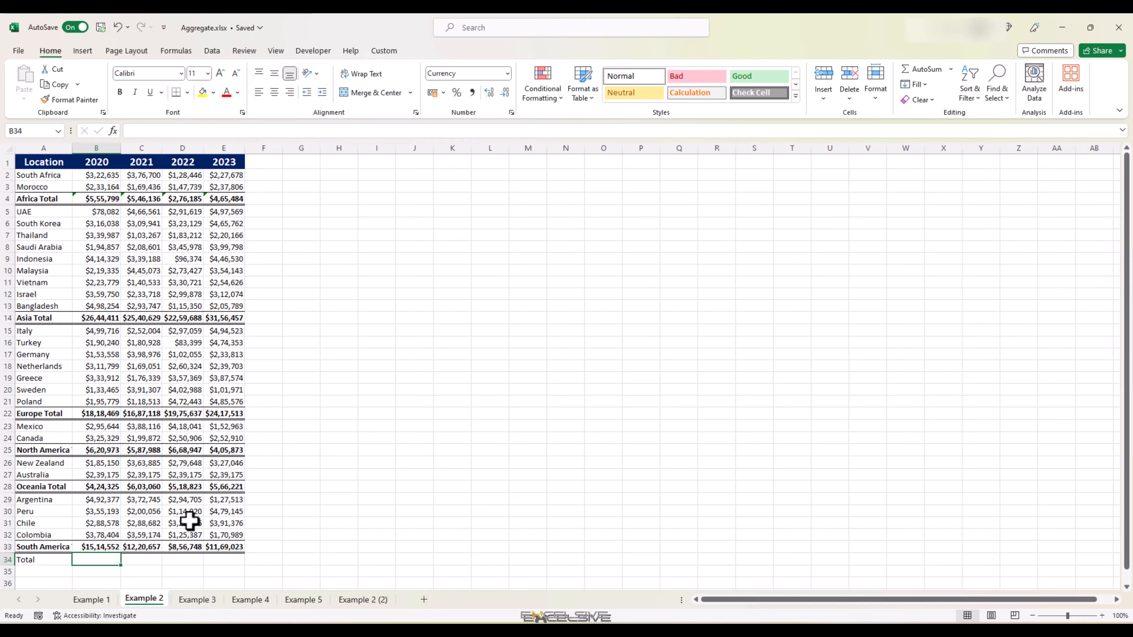
Step: Examine the regional total rows and their SUBTOTAL formulas on the Example 2 sheet
left_click_drag(94, 198, 222, 198)
left_click_drag(96, 317, 222, 321)
left_click(100, 414)
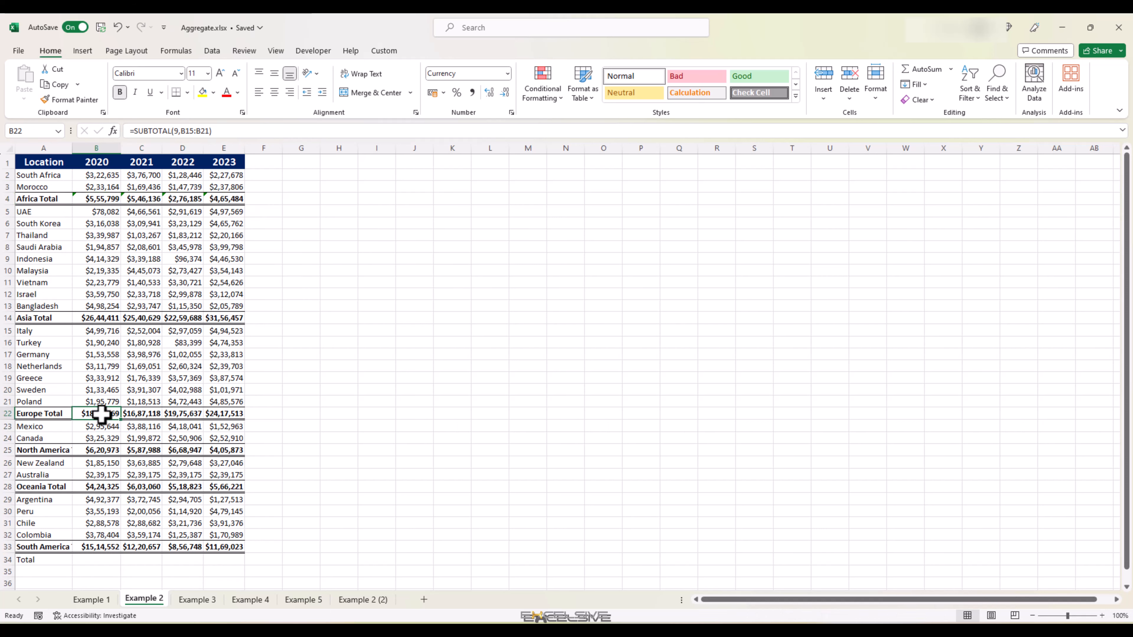
left_click_drag(101, 414, 222, 414)
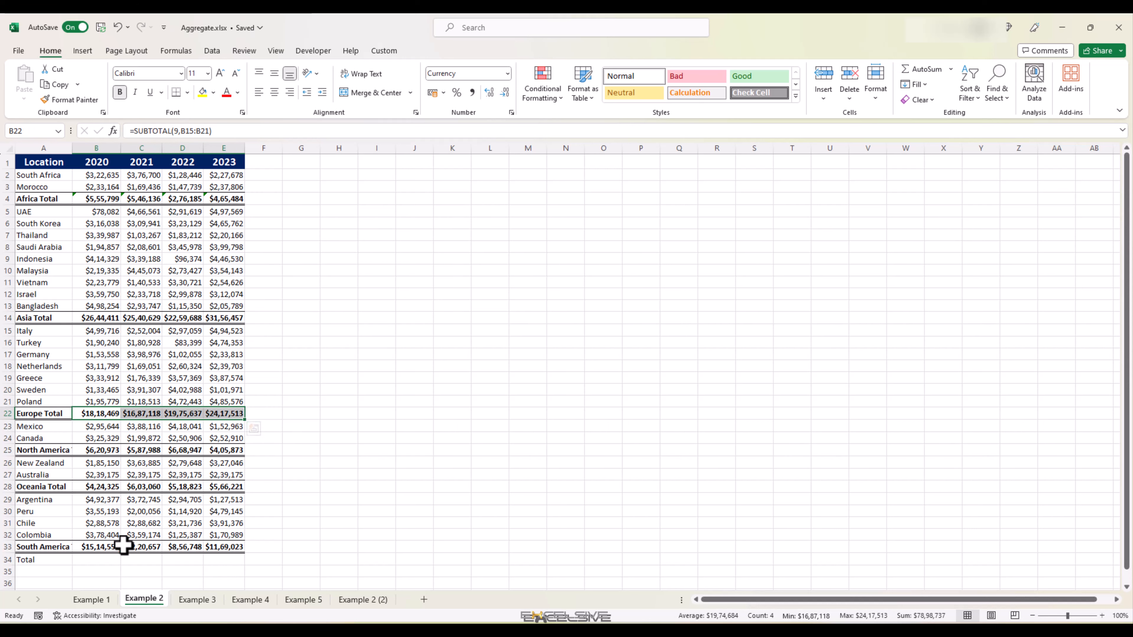
Step: In B34, enter a SUM formula adding only the country ranges B2:B3, B5:B13, B15:B21, B23:B24, B26:B27 and B29:B32
left_click(101, 561)
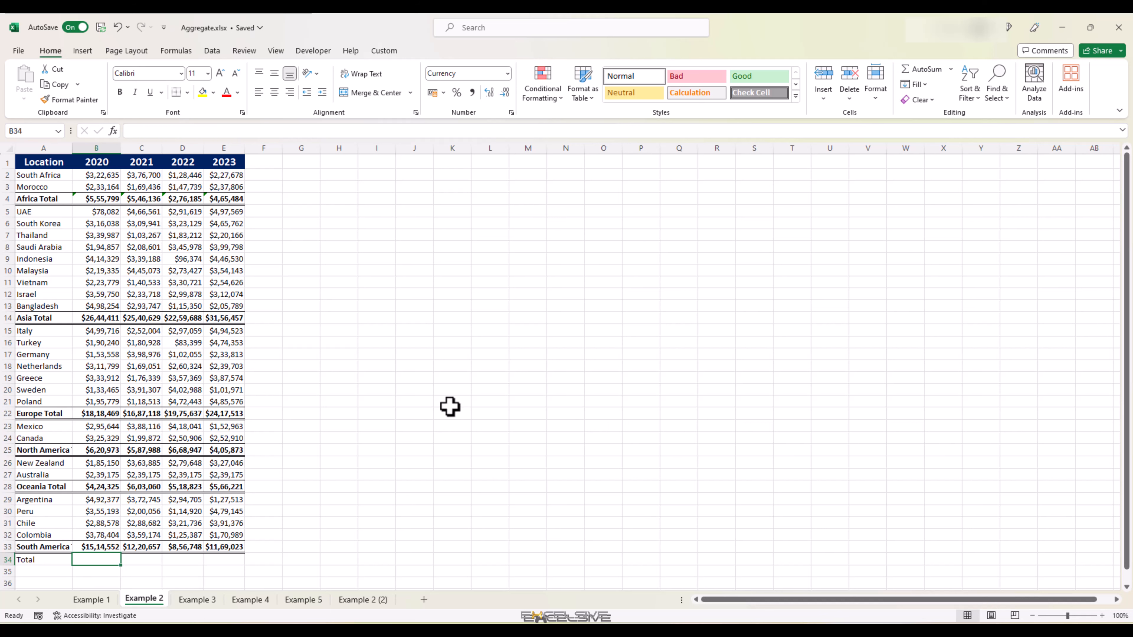
type("=SUM(")
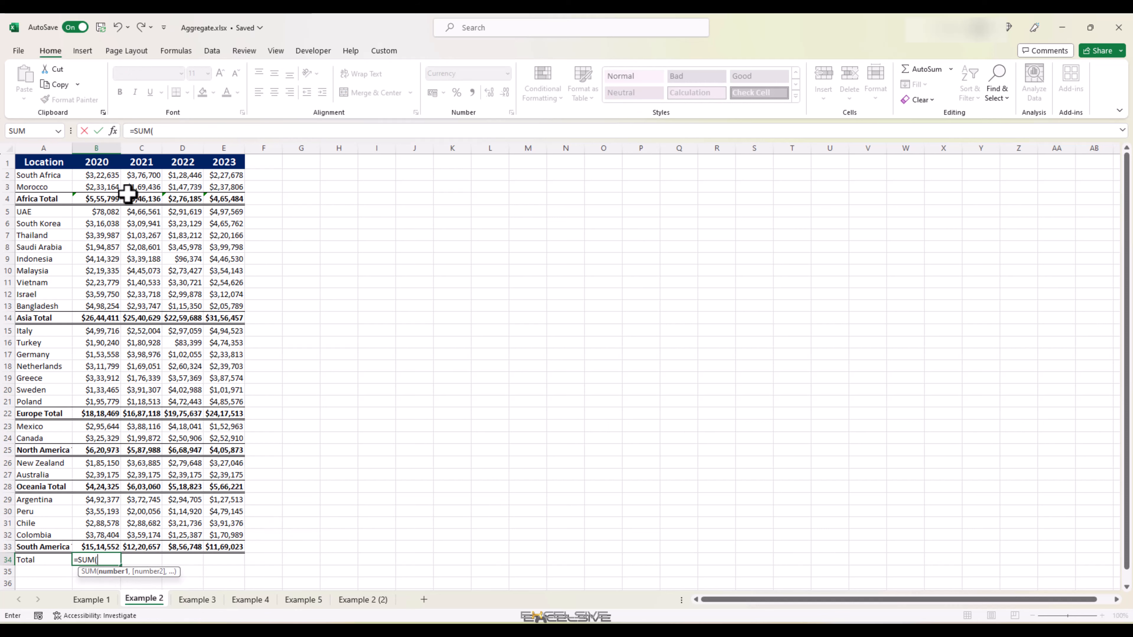
left_click_drag(109, 175, 100, 534)
type(",")
type(",")
type(",")
type(",")
type(",")
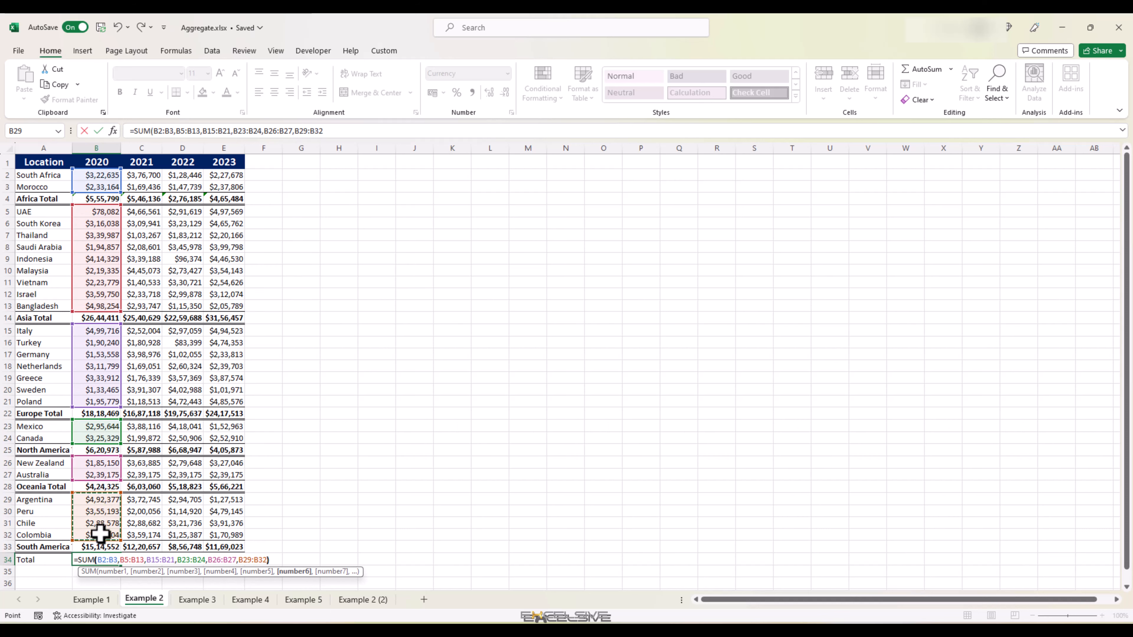
type(")")
key("Return")
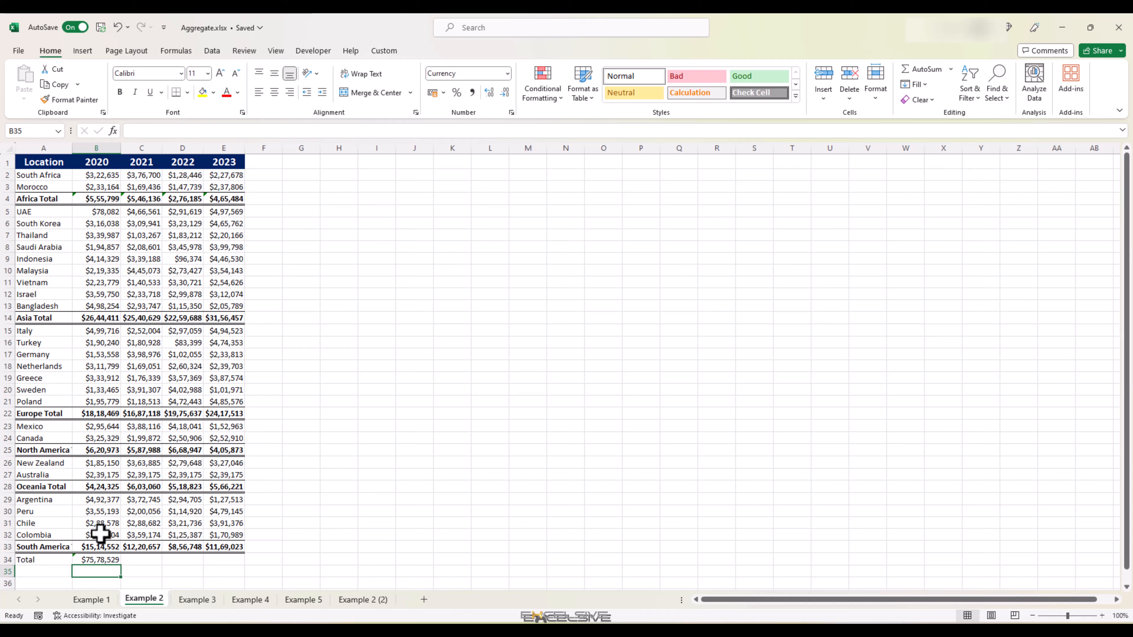
Step: In B35, enter =AGGREGATE(9,0,B2:B33) to sum the 2020 column while ignoring nested subtotals
type("=agg")
key("Tab")
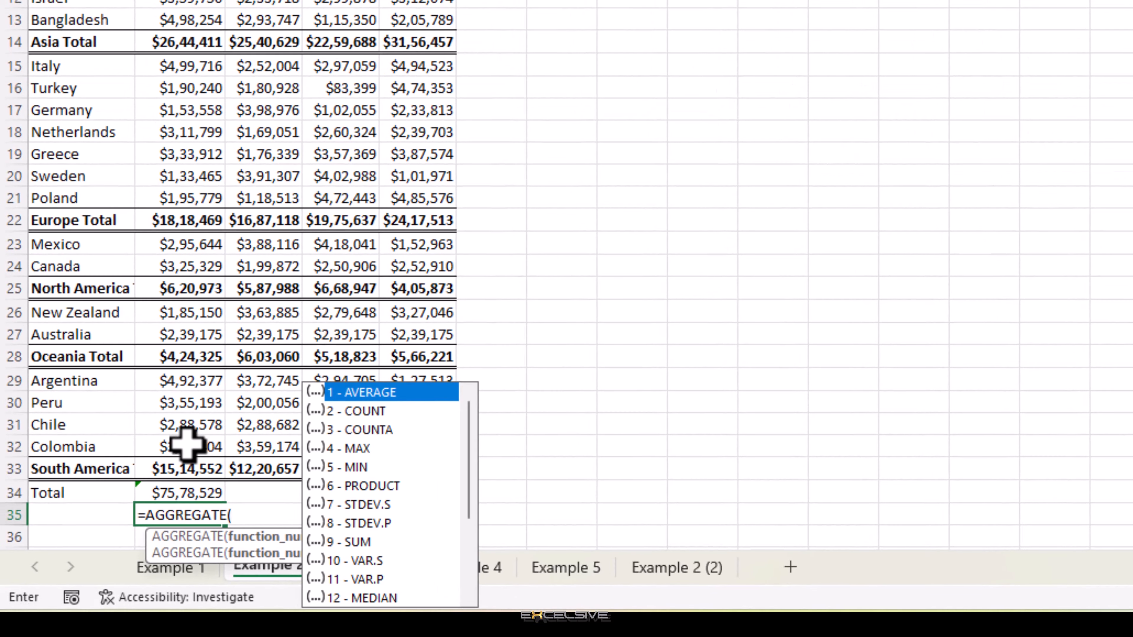
type("9,")
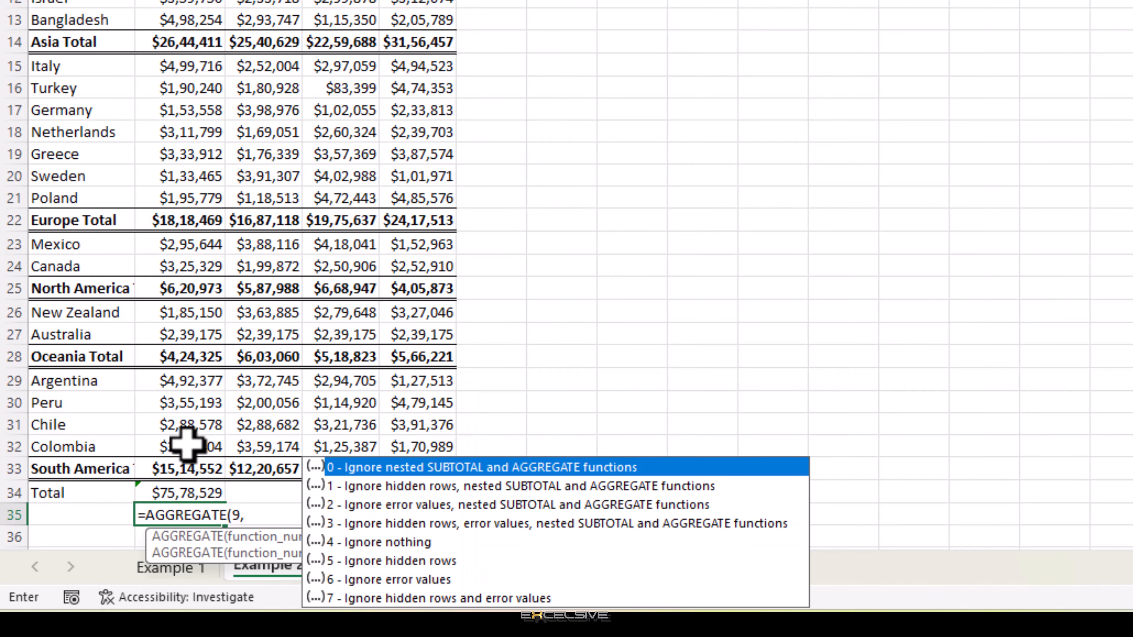
type("0")
type(",")
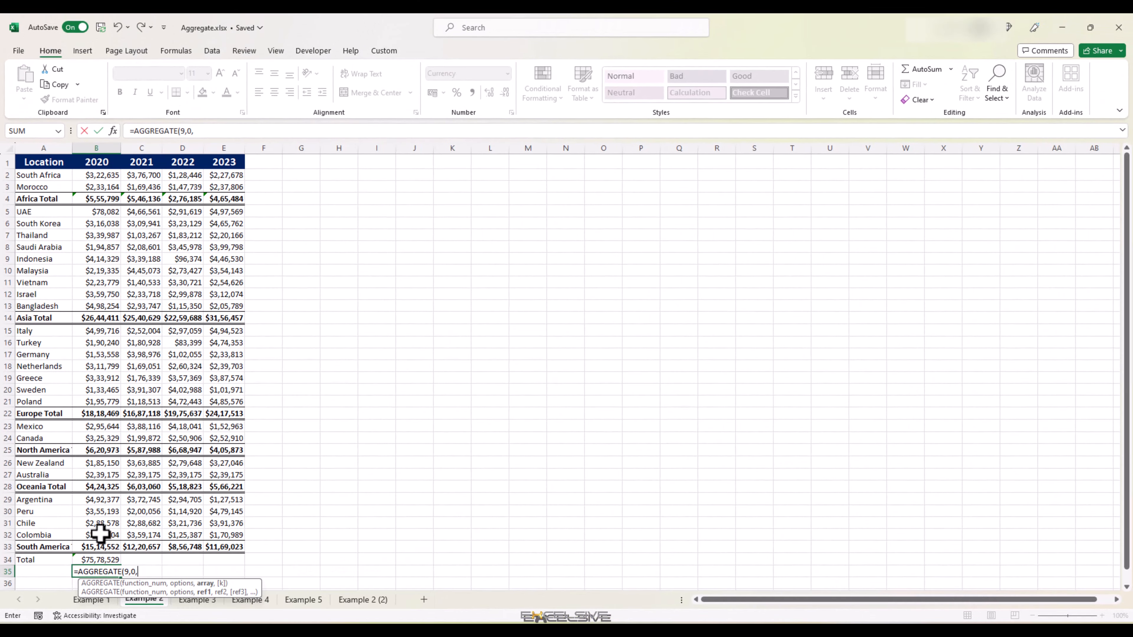
key("Up")
key("Up")
key("ctrl+shift+Up")
key("shift+Down")
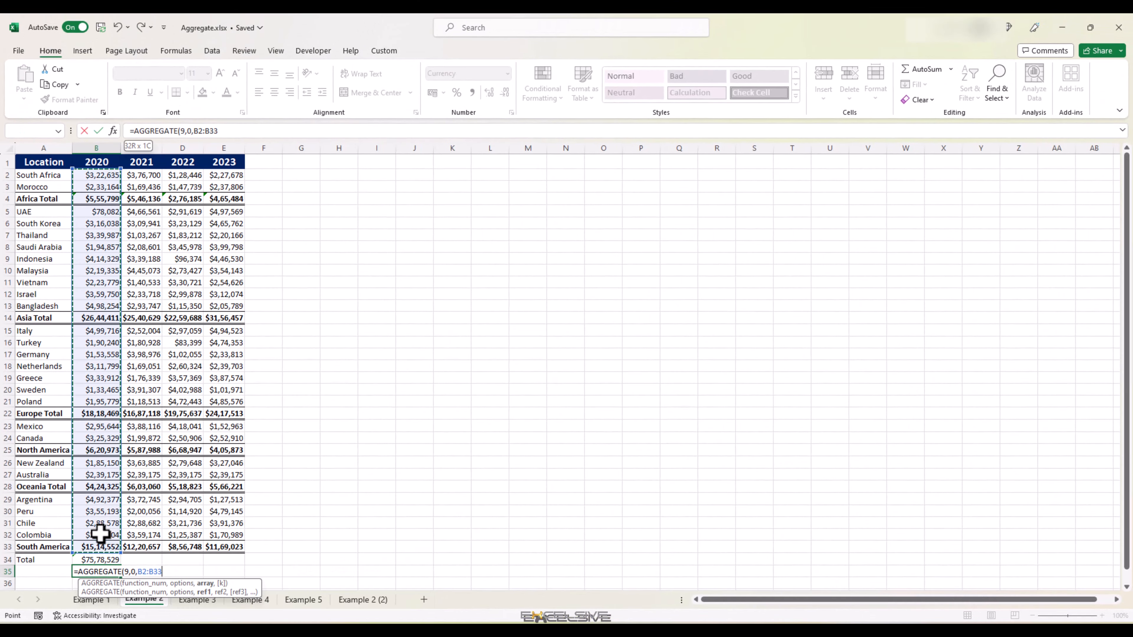
key("Return")
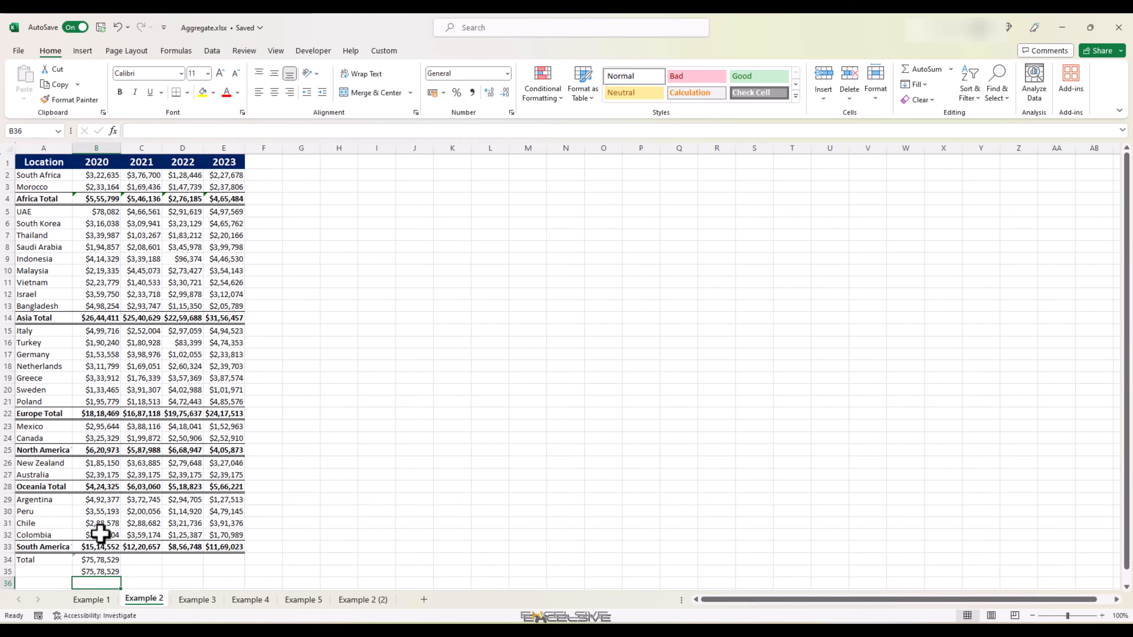
Step: Copy the B34:B35 formulas across to columns C through E
key("Up")
key("Left")
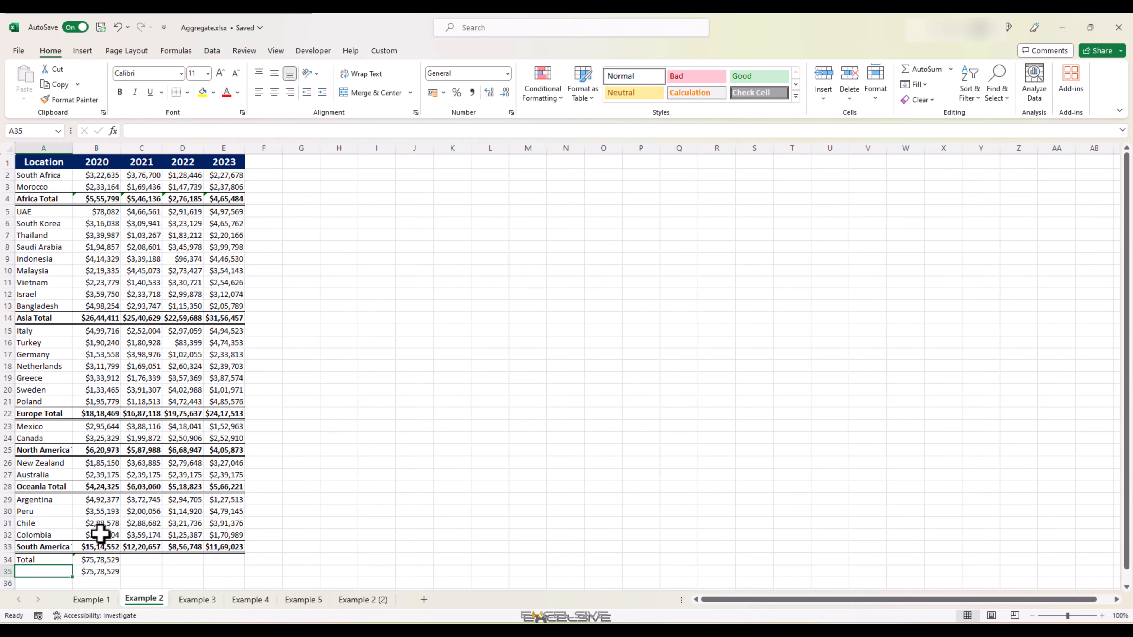
key("Up")
key("Right")
key("shift+Down")
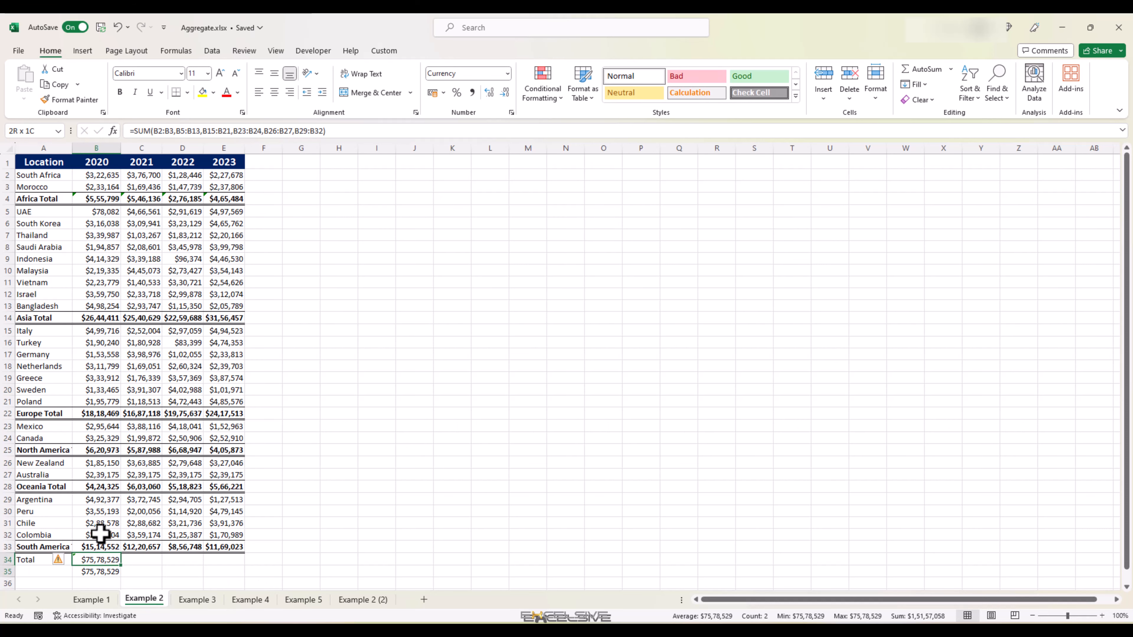
key("ctrl+c")
key("shift+Right")
key("shift+Right")
key("shift+Right")
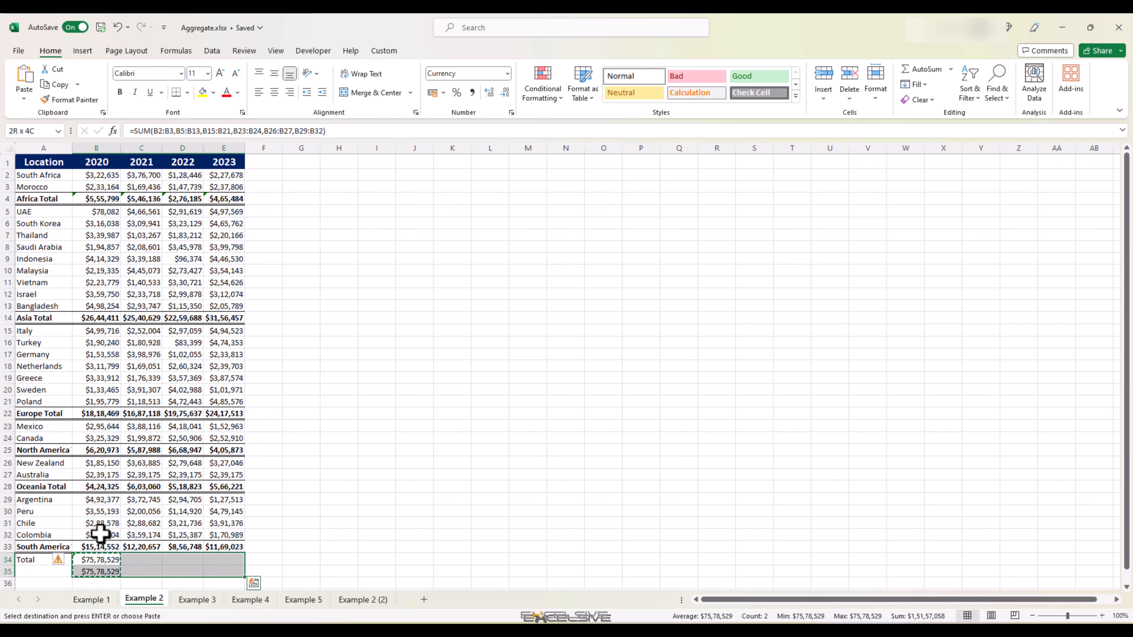
key("ctrl+v")
Step: Label A35 as AGGREGATE
key("Left")
key("Down")
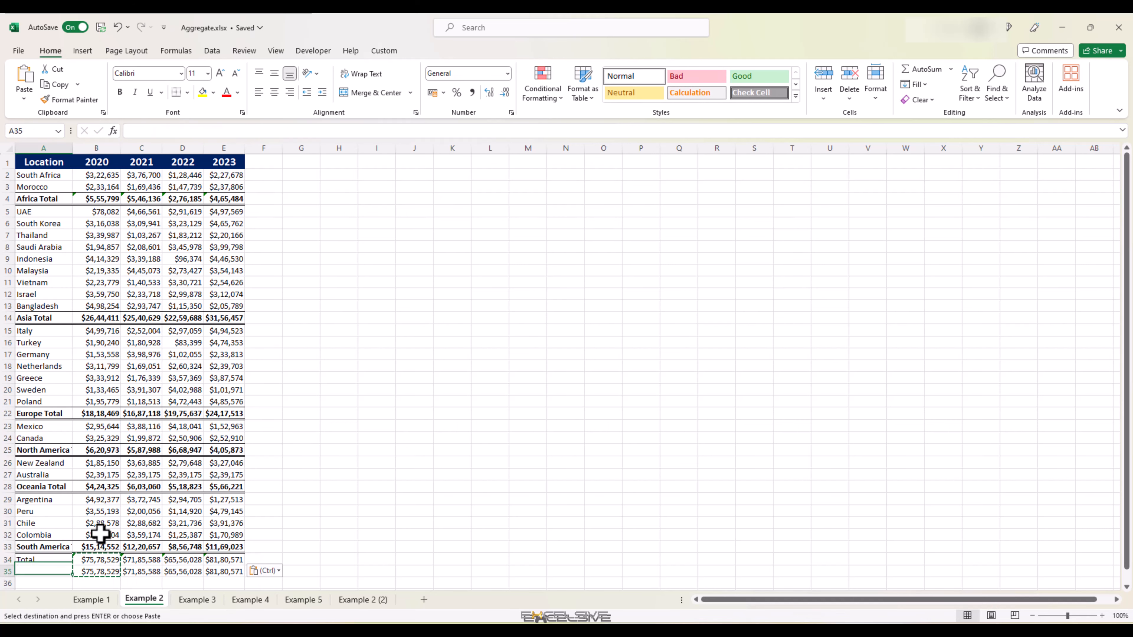
type("AGG")
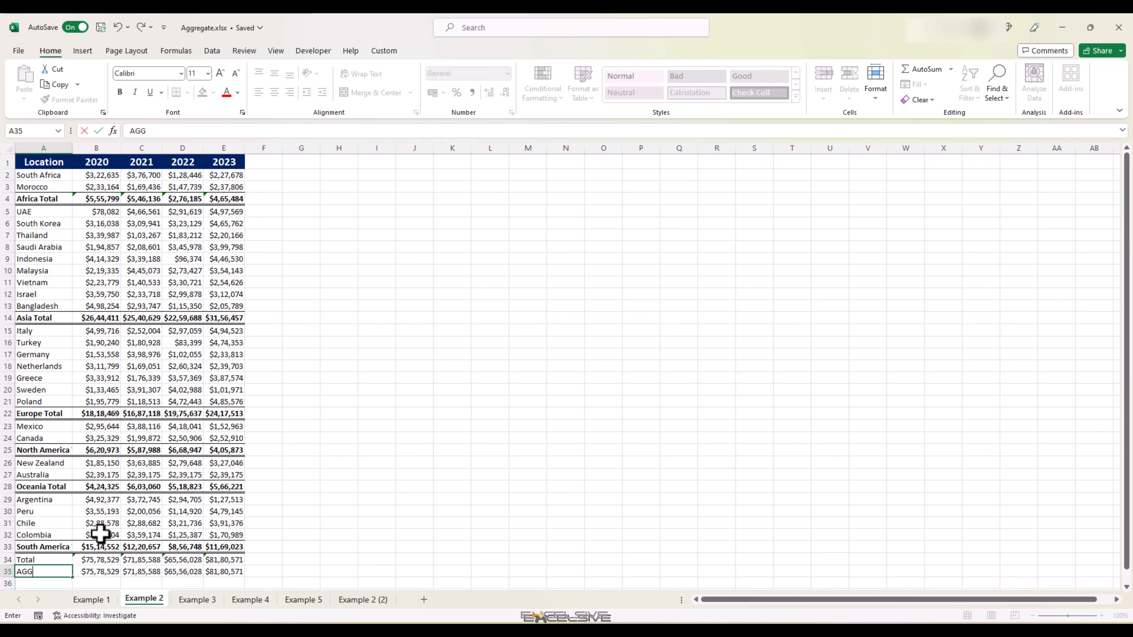
type("REGATE")
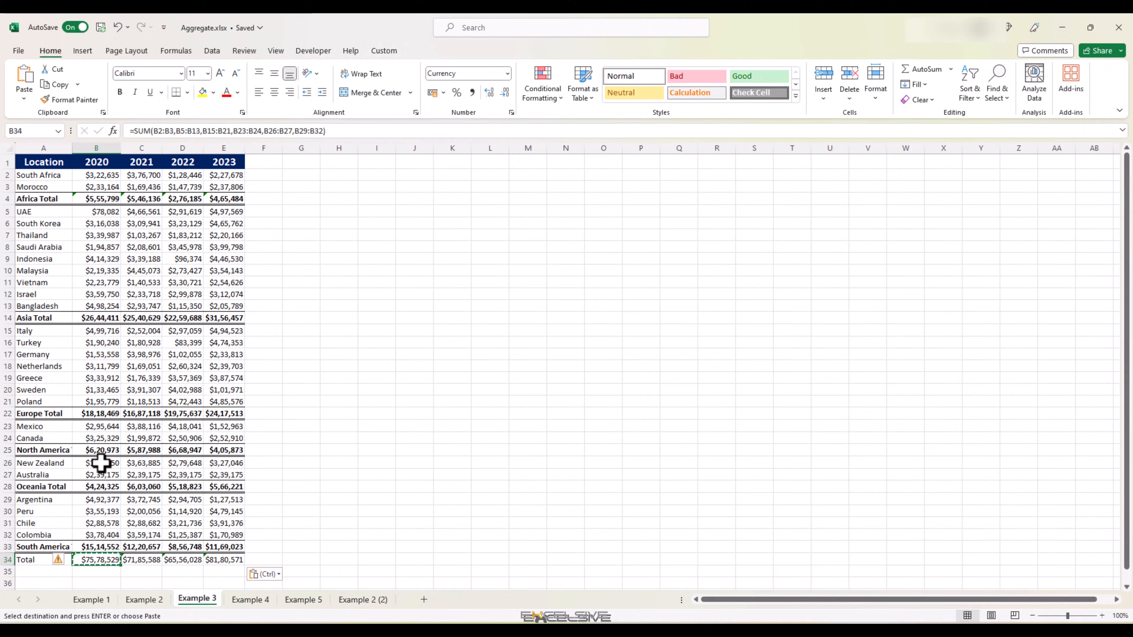
left_click(100, 463)
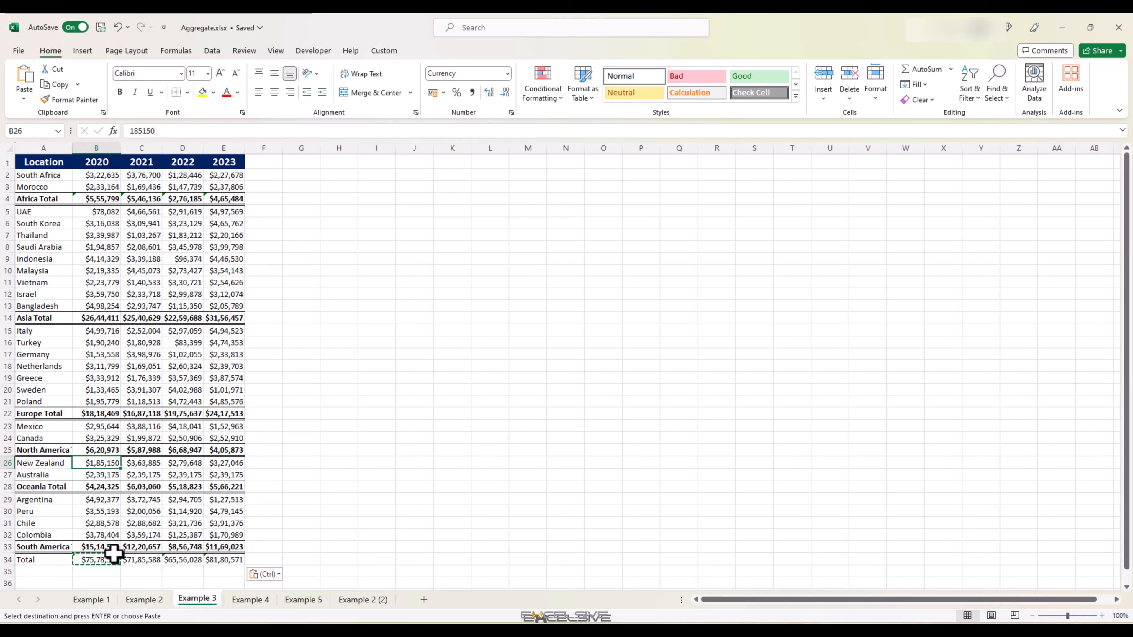
Step: Hide rows 5 through 28, covering the Asia, Europe, North America and Oceania blocks
key("Escape")
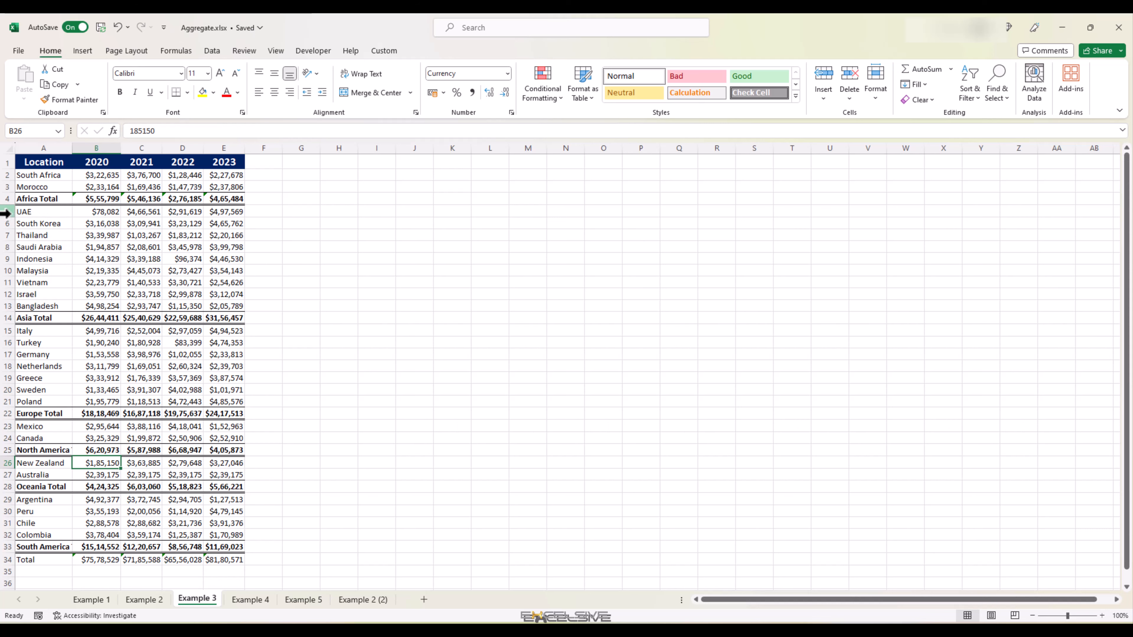
left_click_drag(7, 211, 4, 487)
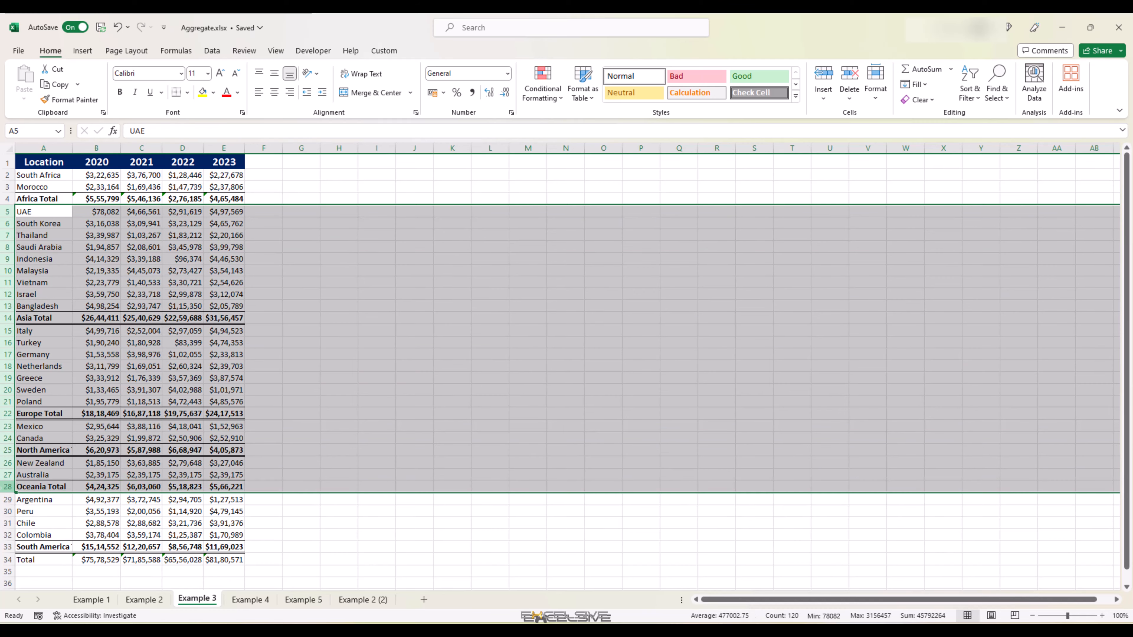
right_click(8, 472)
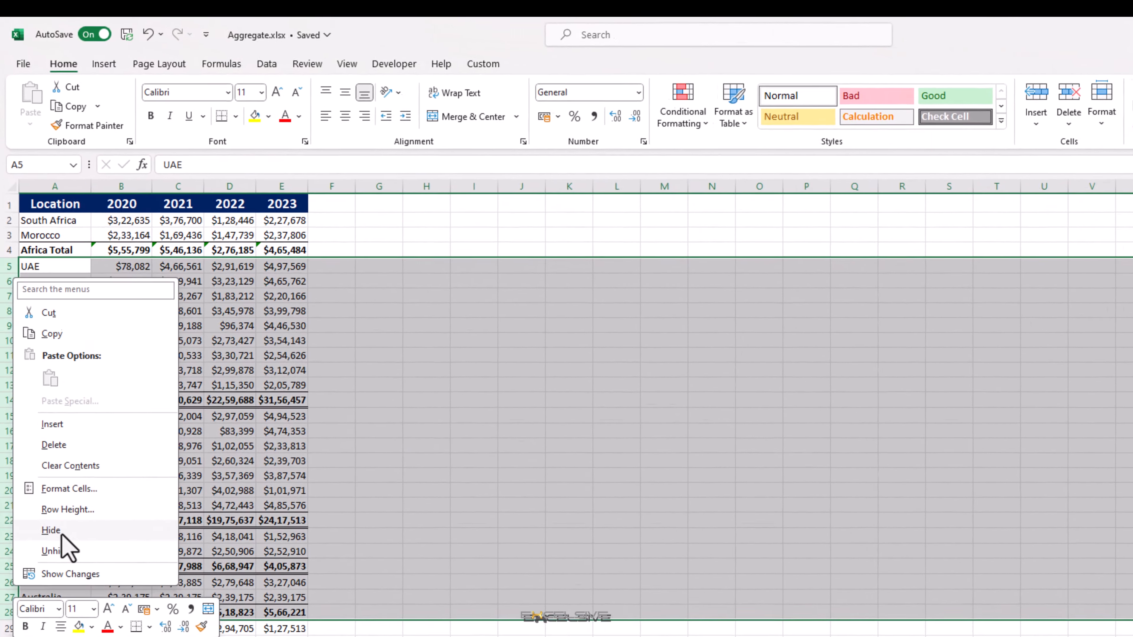
left_click(40, 422)
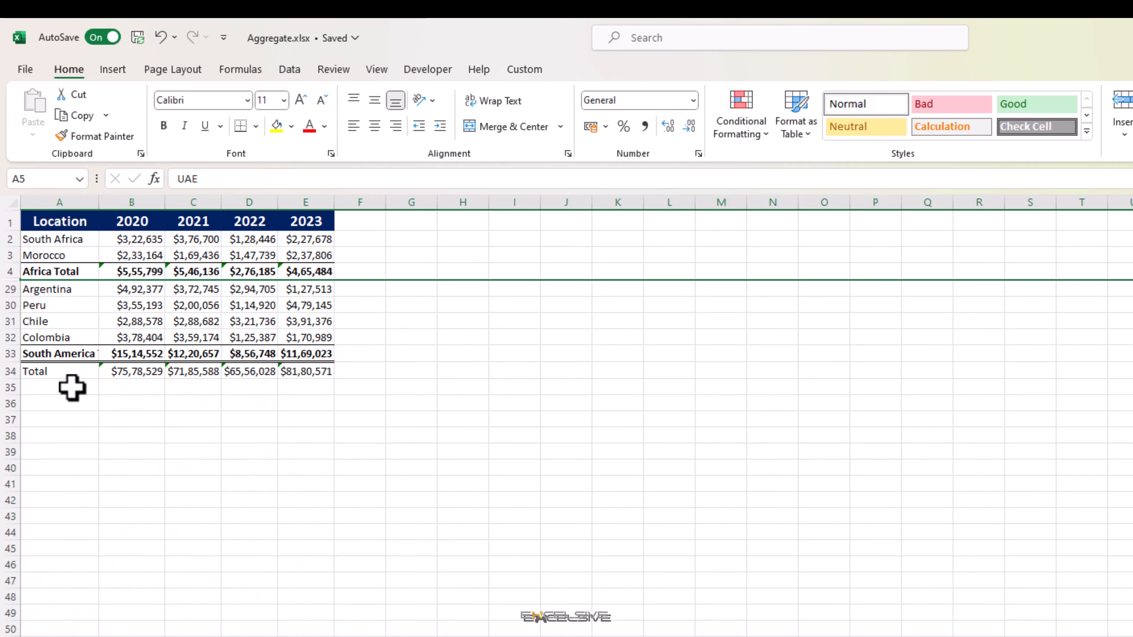
Step: In B35, enter =AGGREGATE(9,1,B2:B33) to sum the 2020 column ignoring hidden rows and nested subtotals
left_click(132, 387)
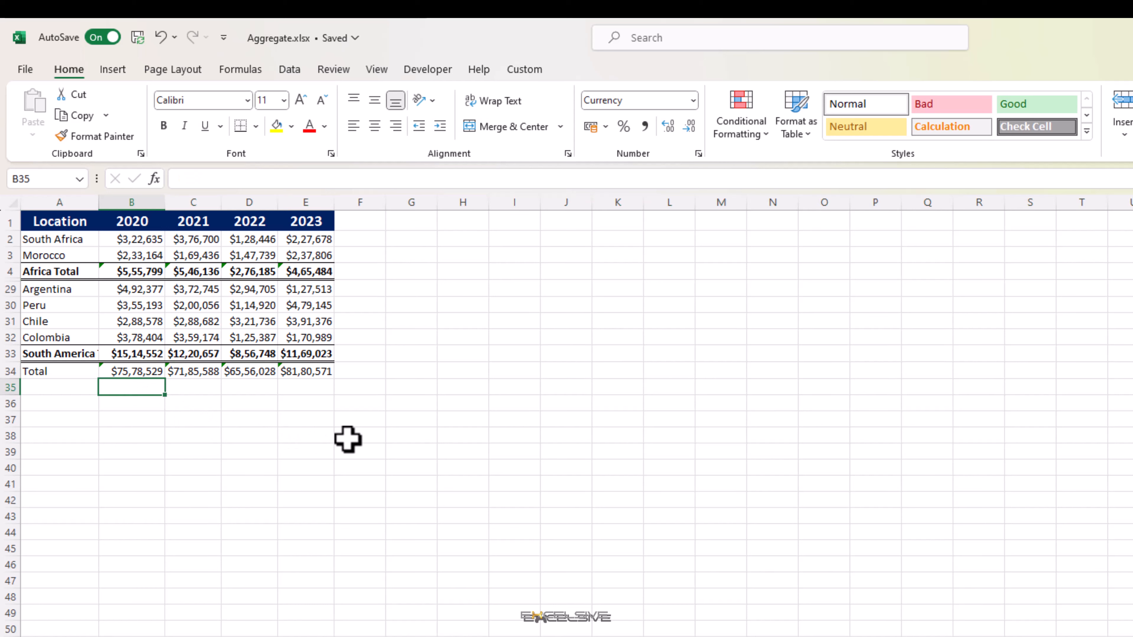
type("=agg")
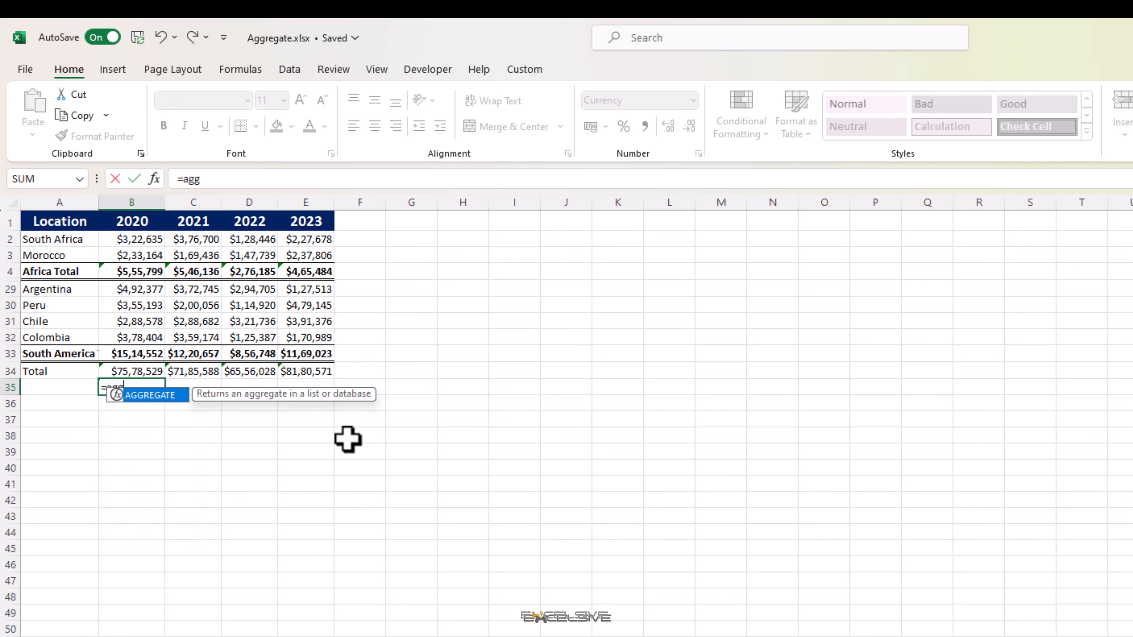
key("Tab")
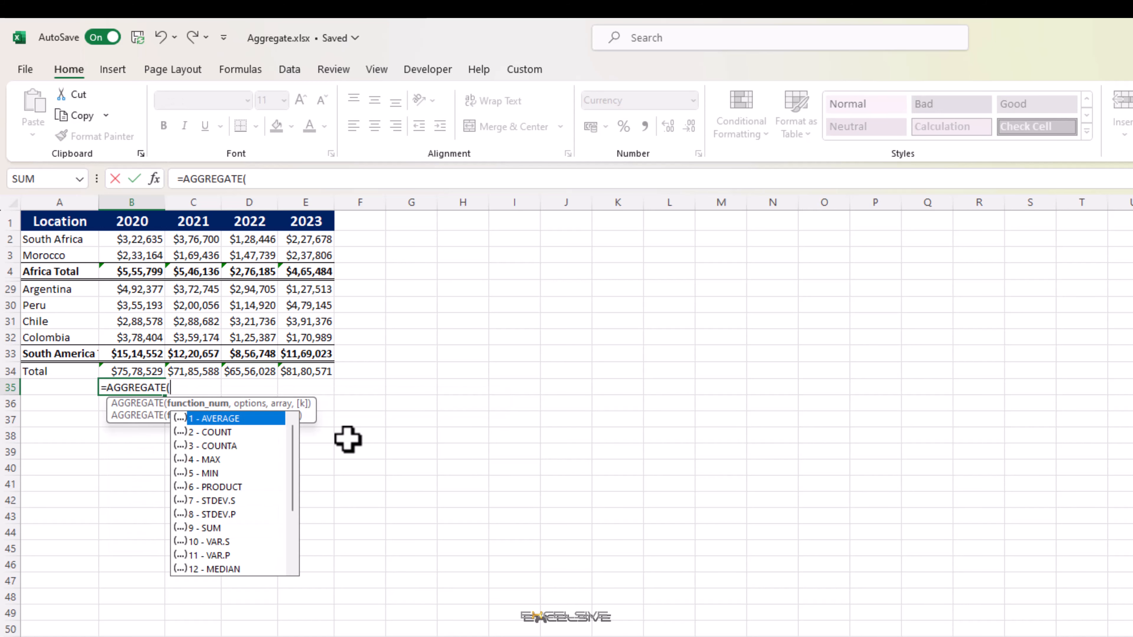
type("9,")
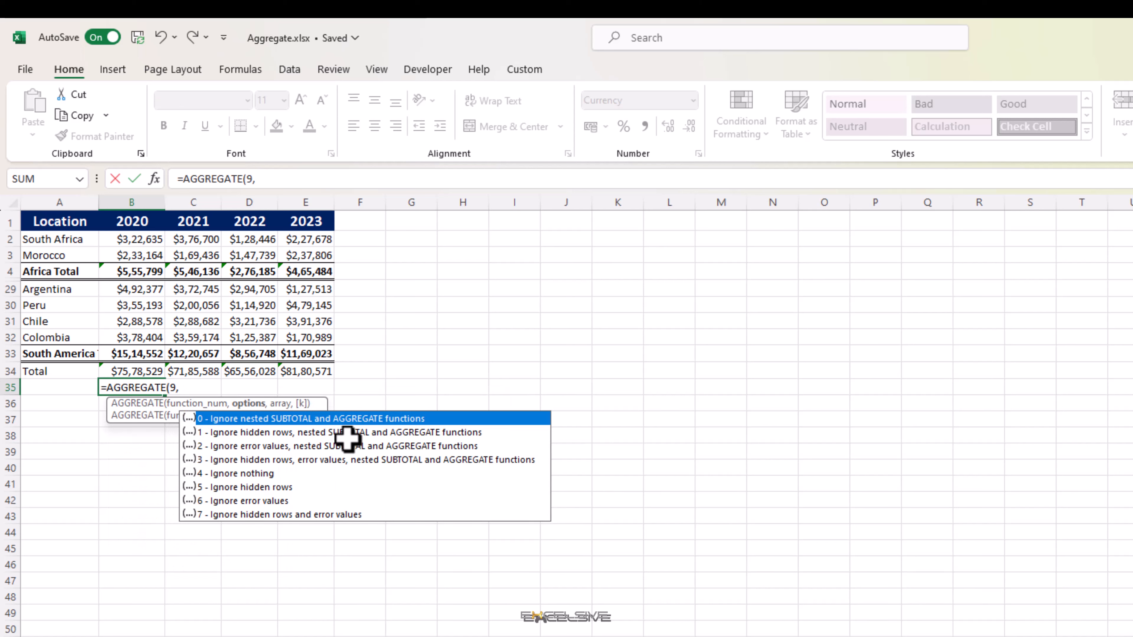
type("1")
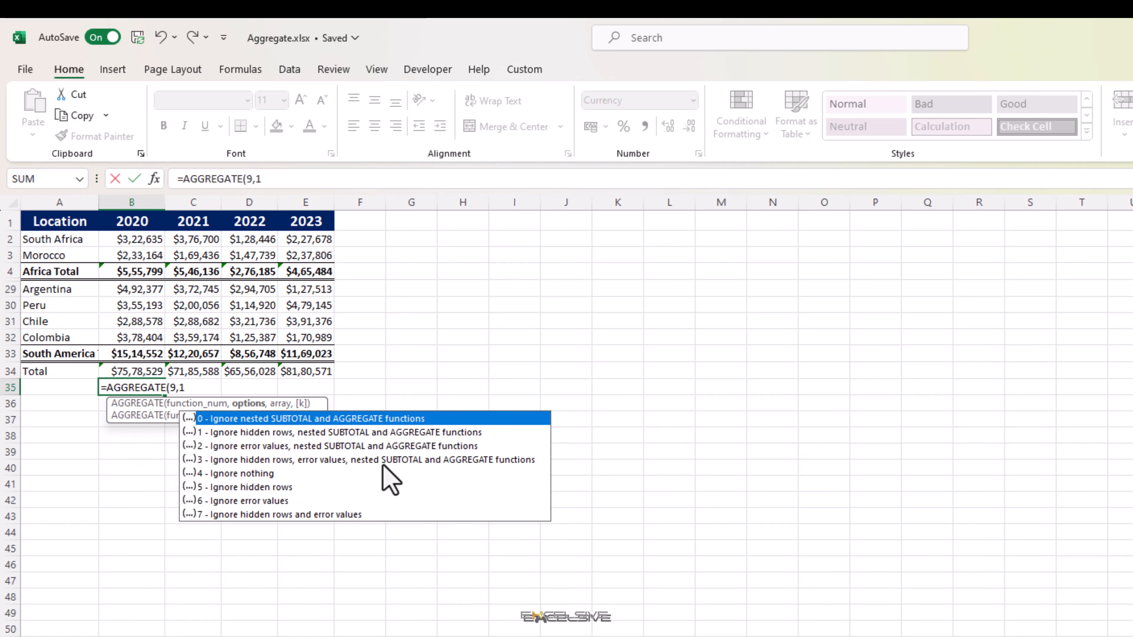
type(",")
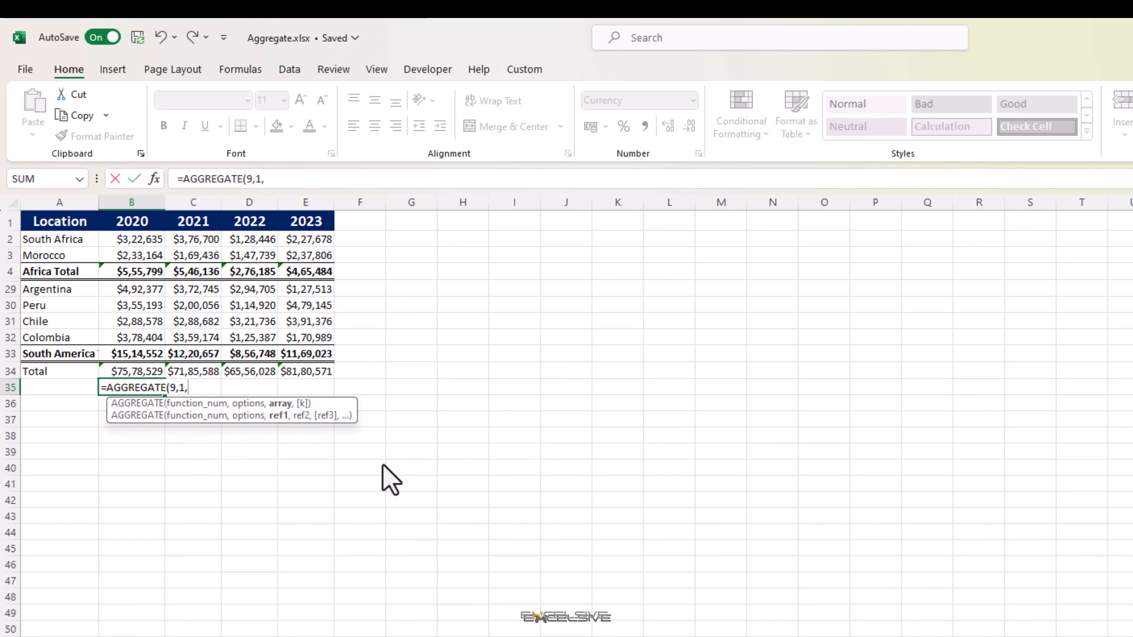
key("Up")
key("Up")
key("ctrl+shift+Up")
key("shift+Down")
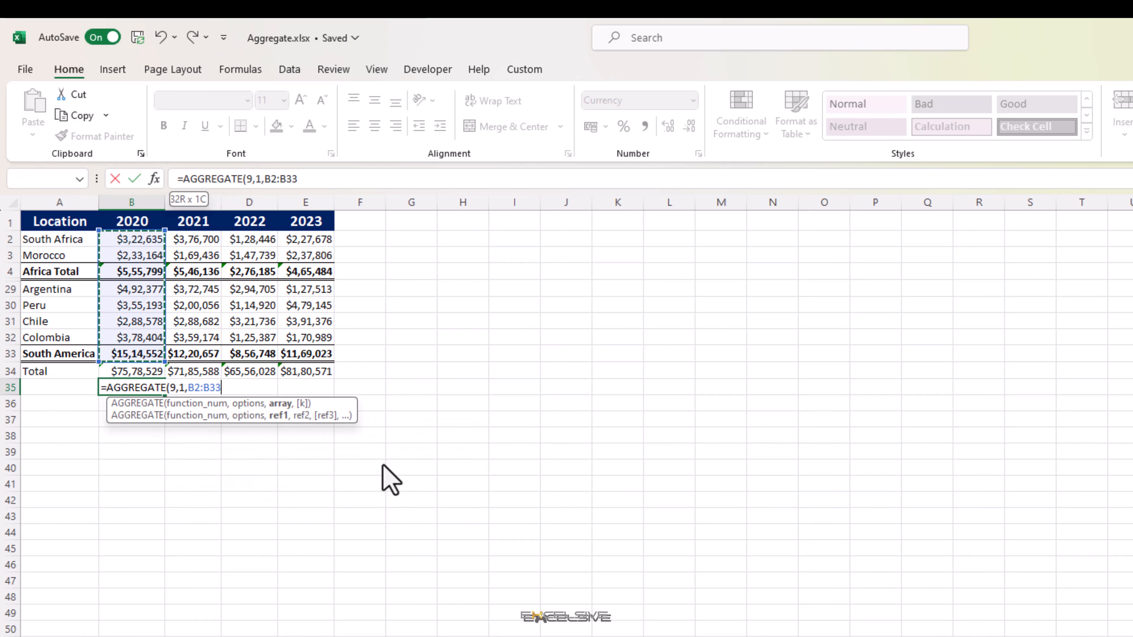
key("Return")
Step: Copy the B35 formula across to C35 through E35
key("Up")
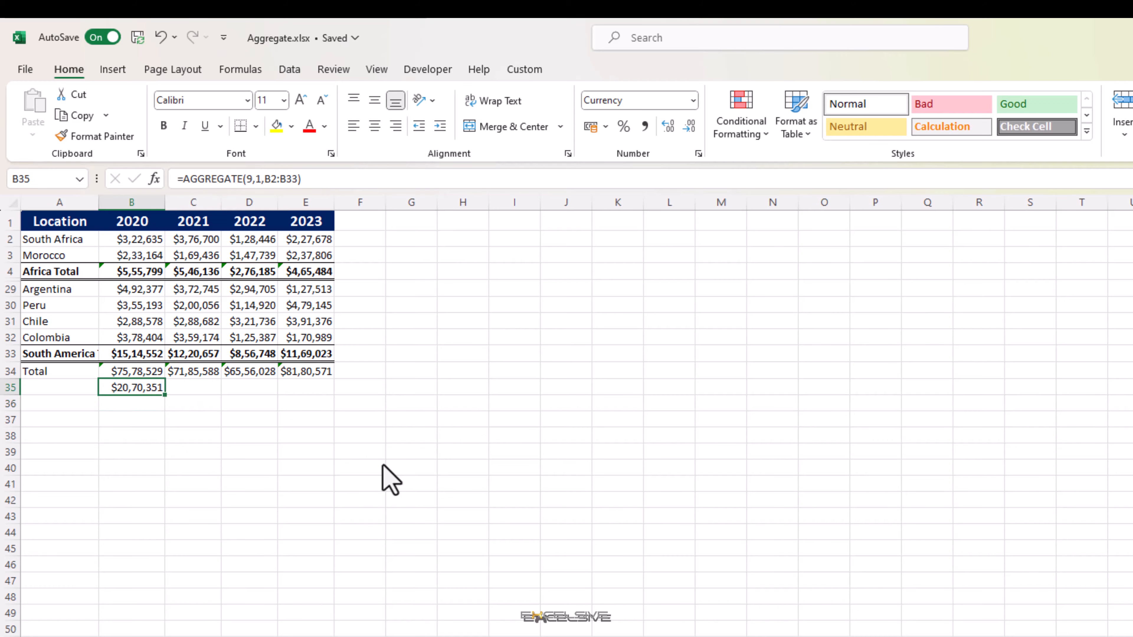
key("ctrl+c")
key("shift+Right")
key("shift+Right")
key("shift+Right")
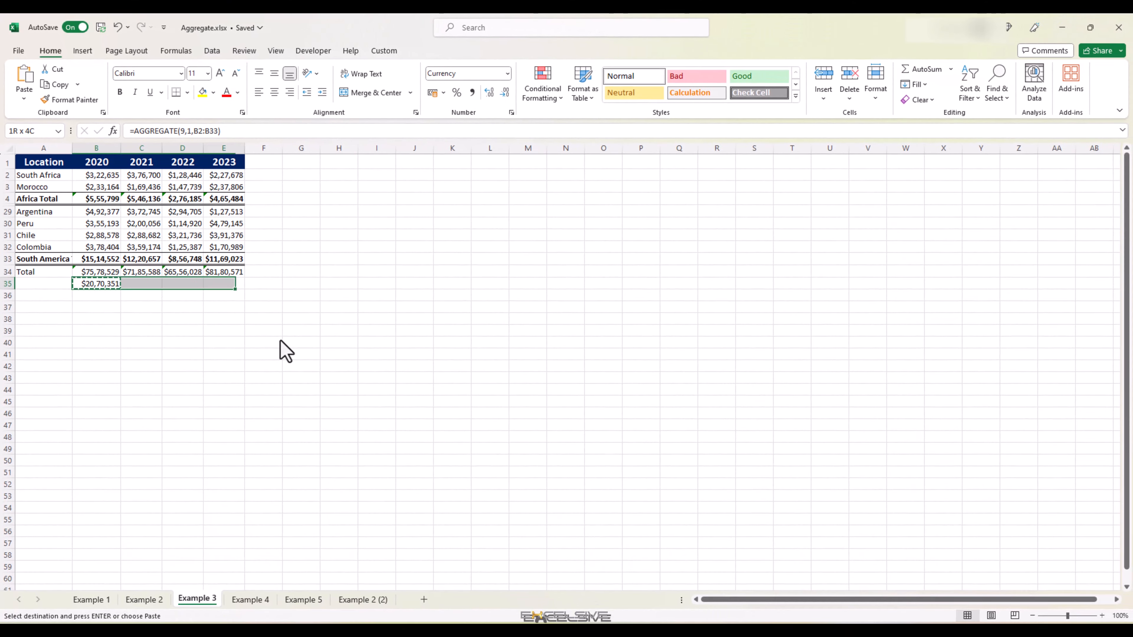
key("ctrl+v")
key("Left")
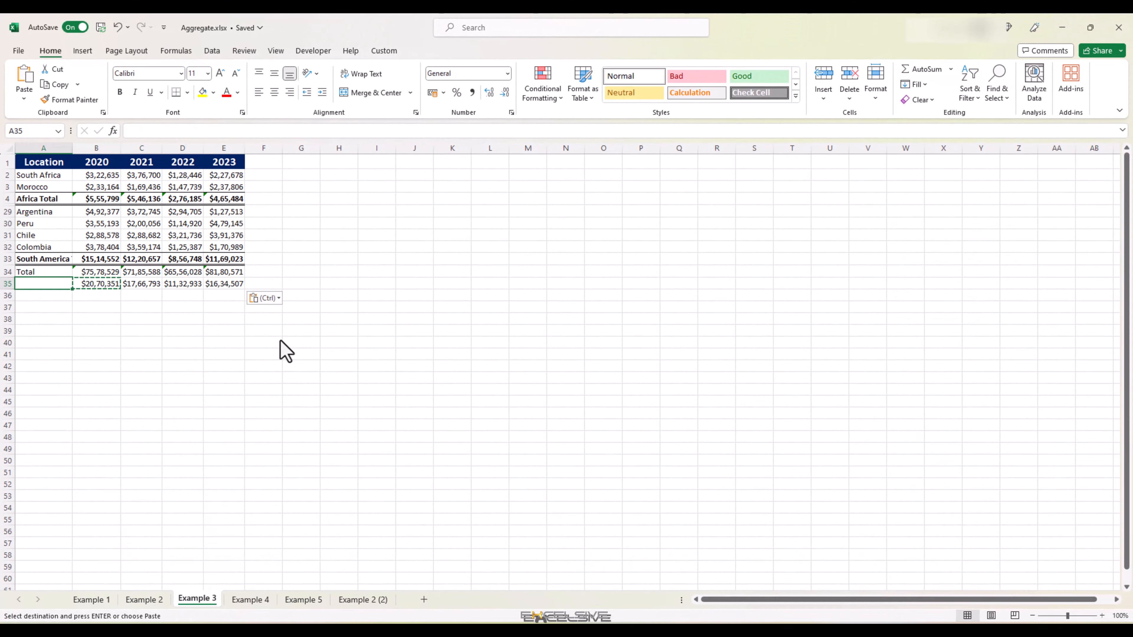
Step: Select the visible 2020 country values to compare their status-bar sum with the B35 result
left_click_drag(107, 177, 111, 245)
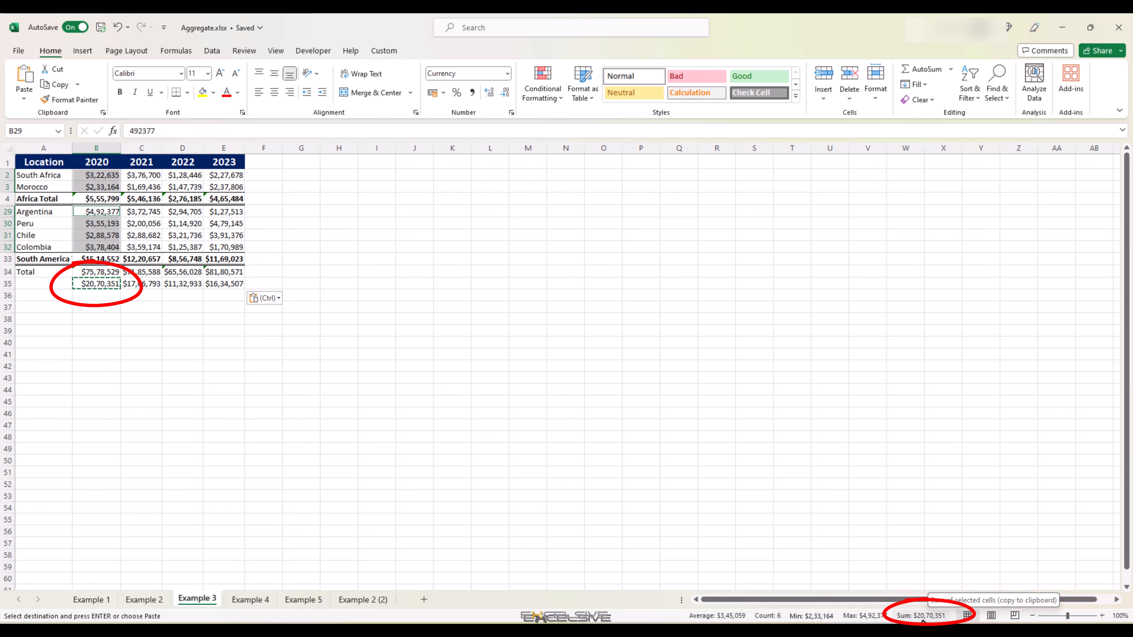
left_click(103, 288)
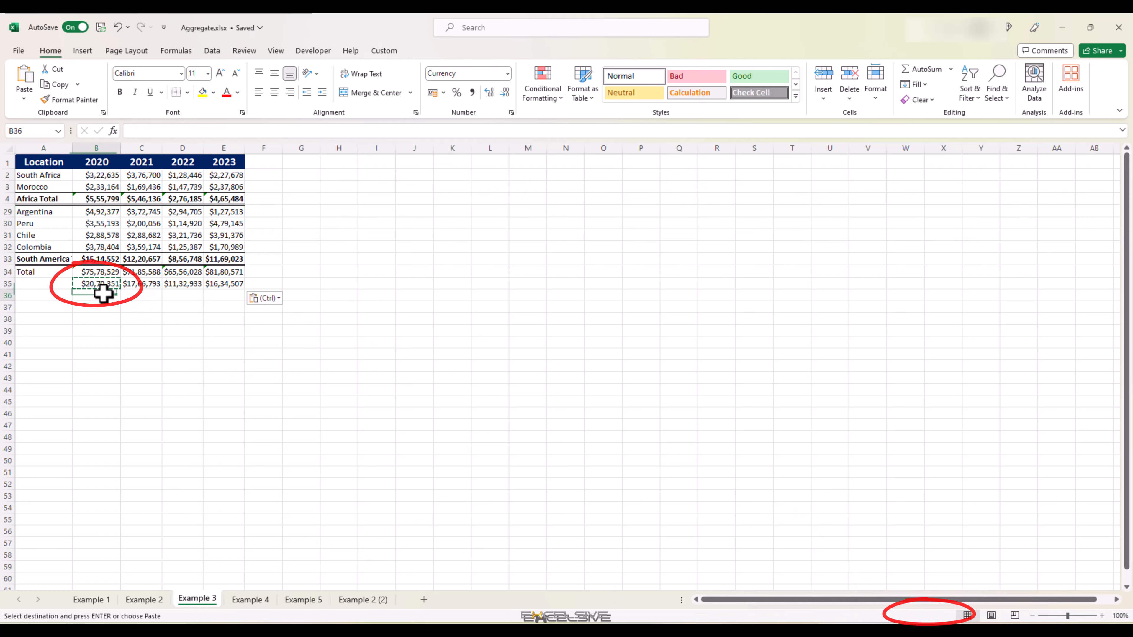
left_click(102, 284)
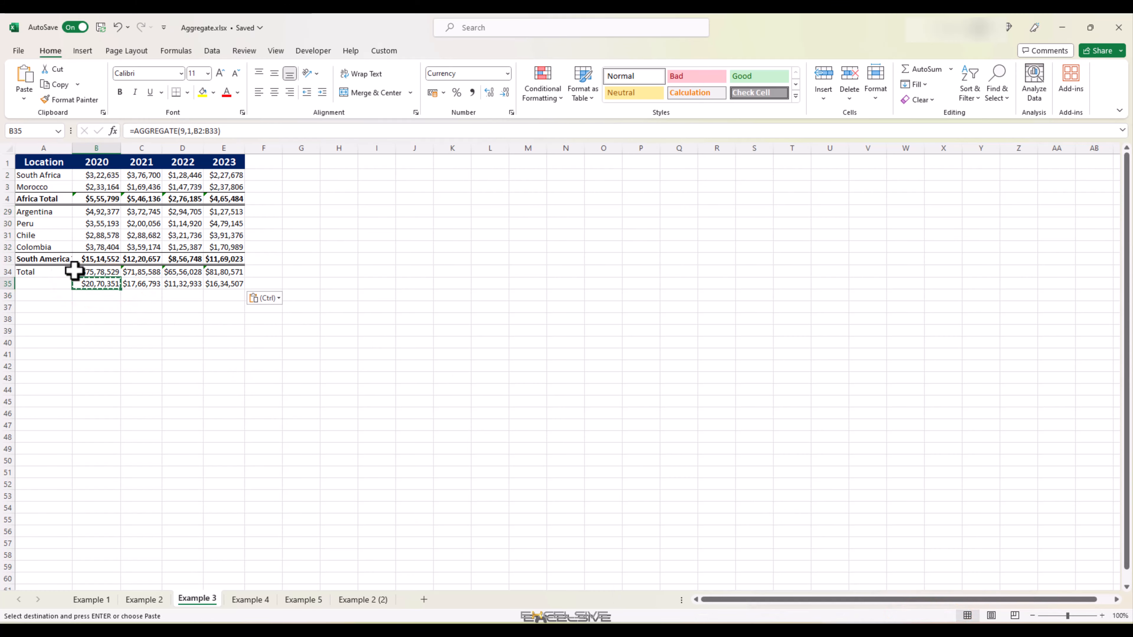
Step: Unhide the hidden rows between Morocco and Colombia
left_click(5, 247)
left_click_drag(3, 248, 3, 176)
right_click(3, 175)
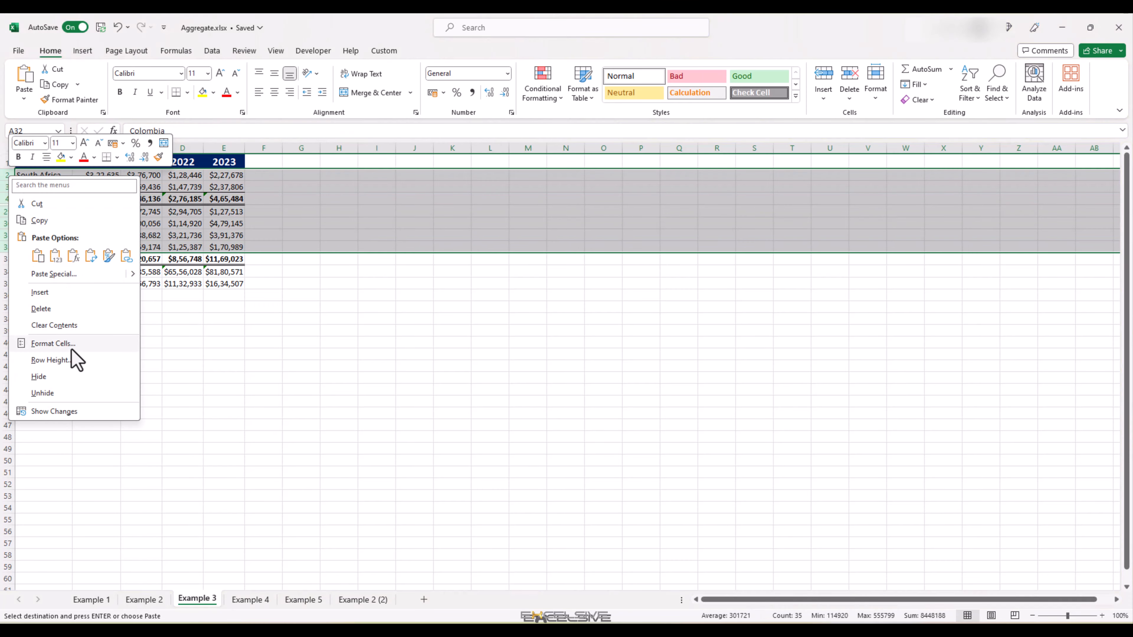
left_click(71, 389)
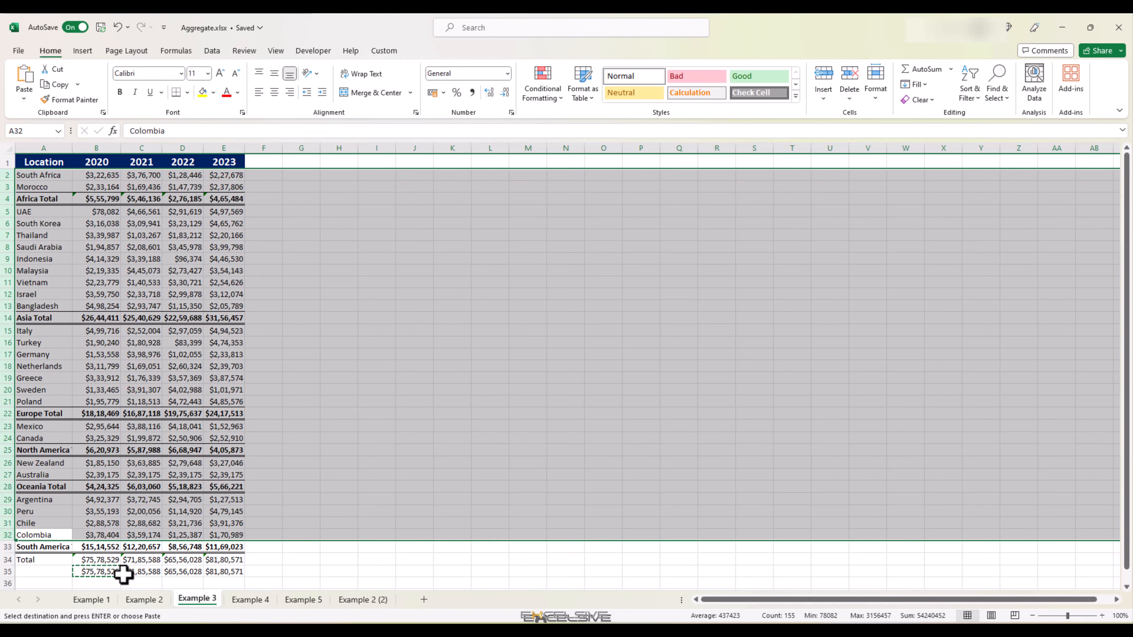
left_click(105, 575)
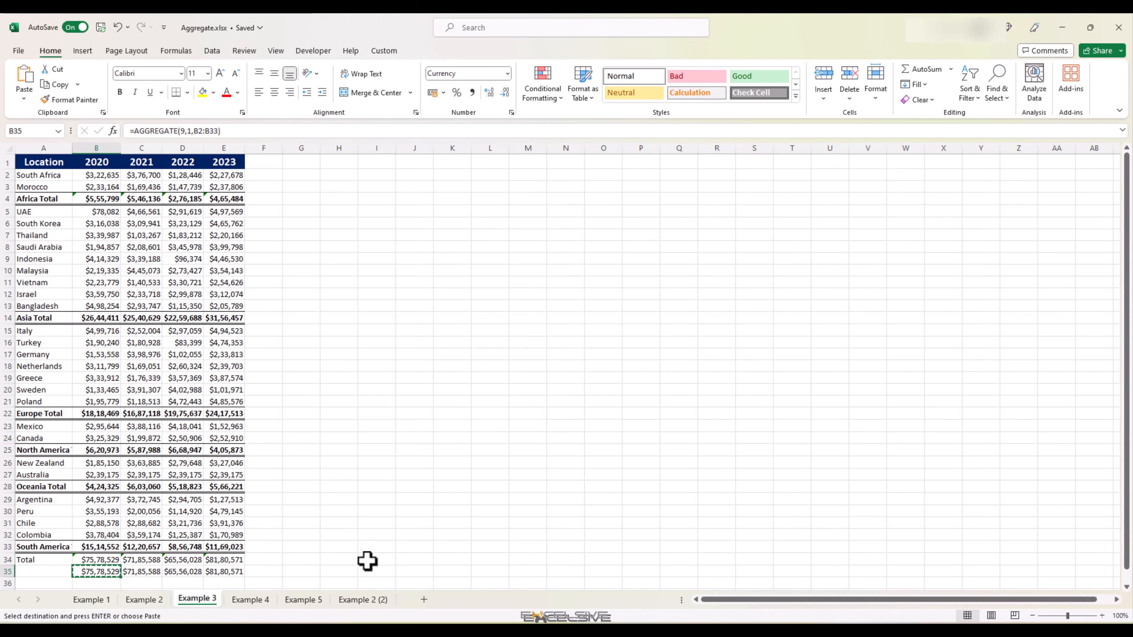
key("Escape")
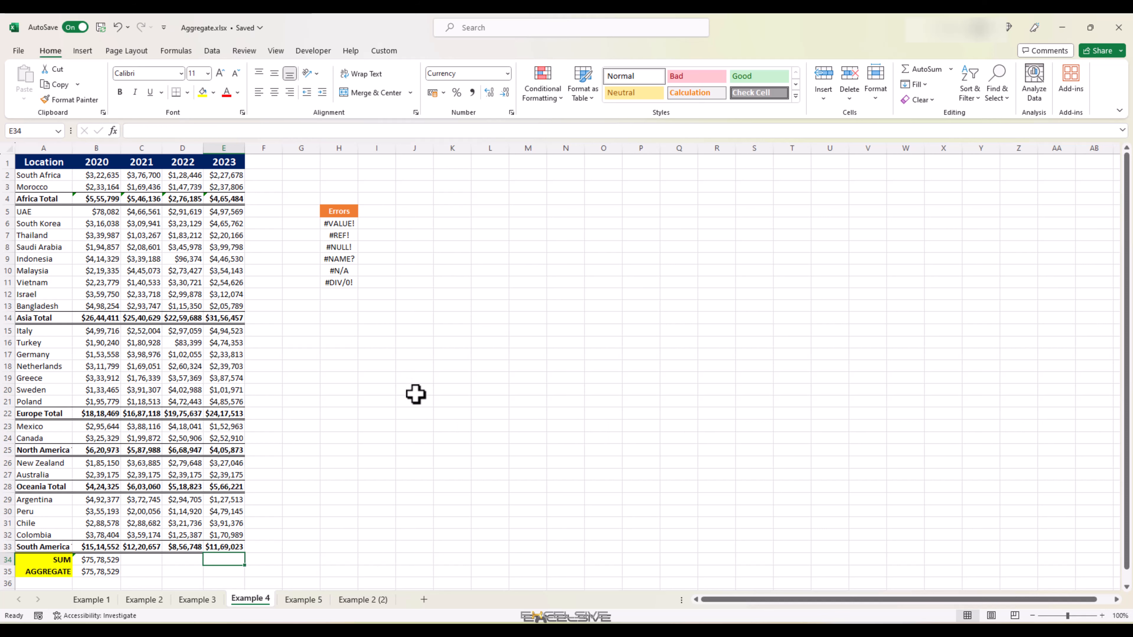
Step: On the Example 4 sheet, copy the SUM and AGGREGATE formulas from B34:B35 across to columns C through E
left_click_drag(351, 210, 341, 284)
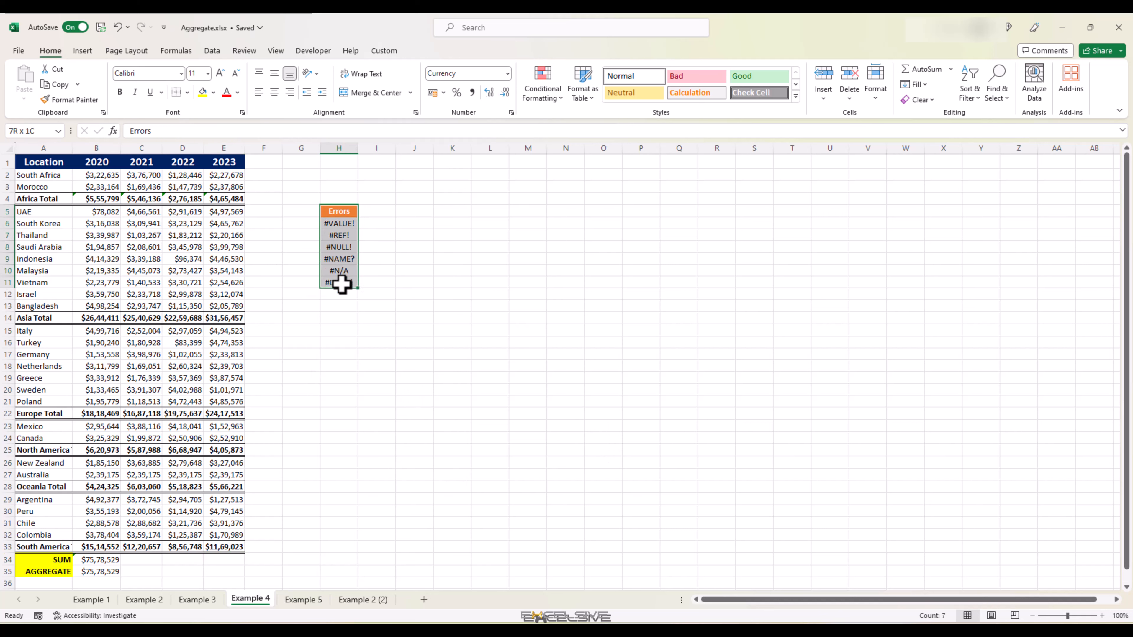
left_click(370, 283)
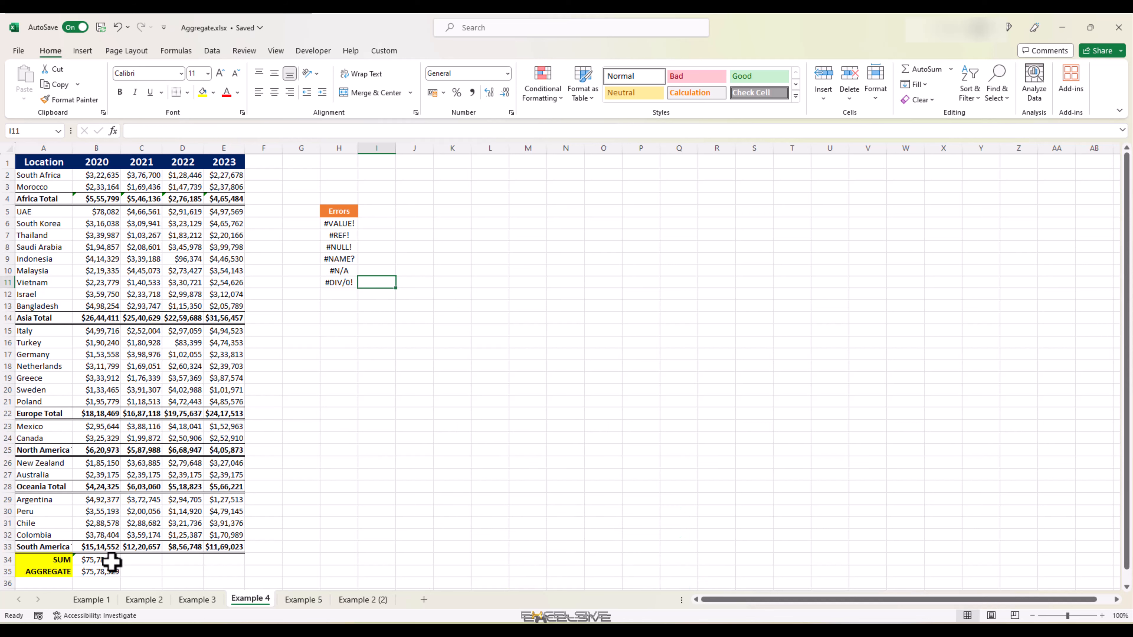
left_click_drag(110, 559, 218, 569)
key("ctrl+c")
left_click(142, 559)
key("ctrl+v")
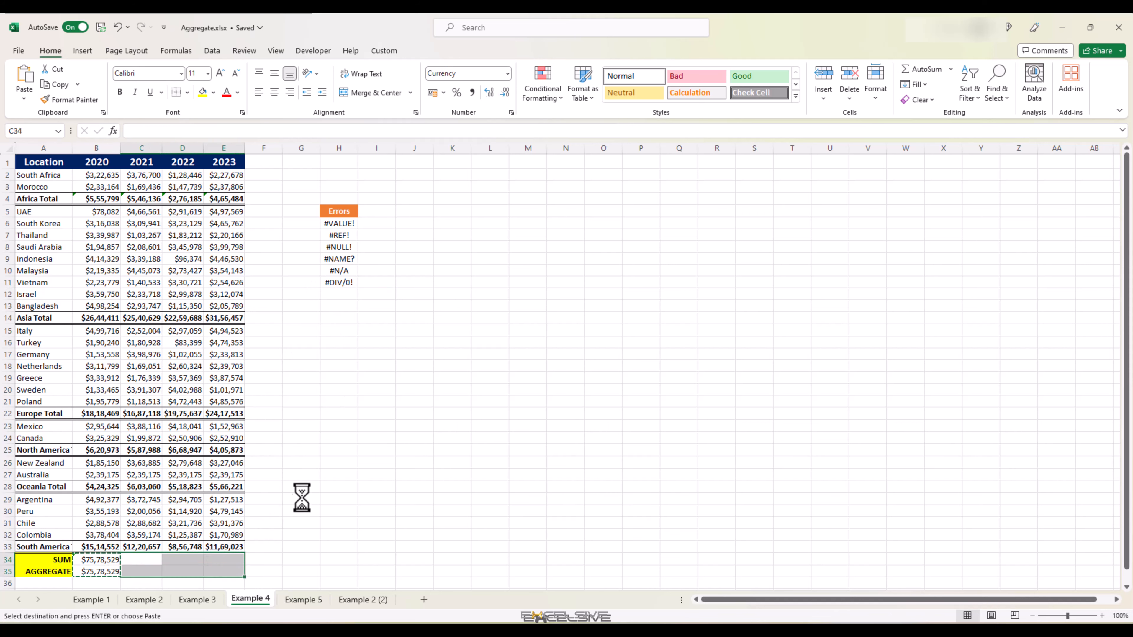
left_click(221, 572)
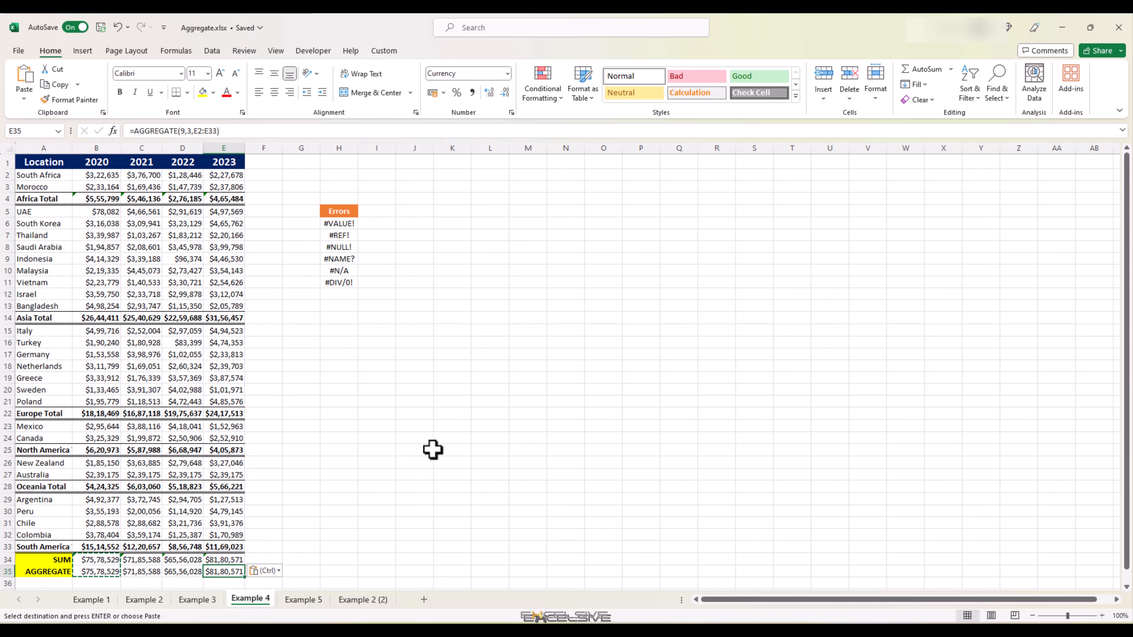
key("Escape")
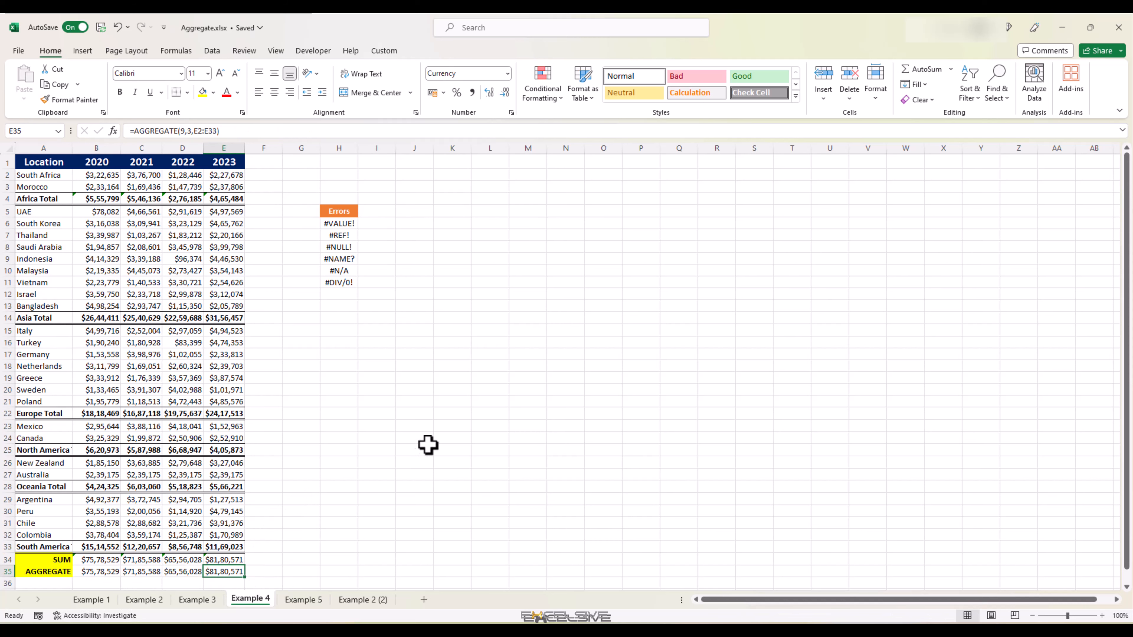
Step: Copy the #NAME? error from the errors list into B11
left_click(338, 257)
key("ctrl+c")
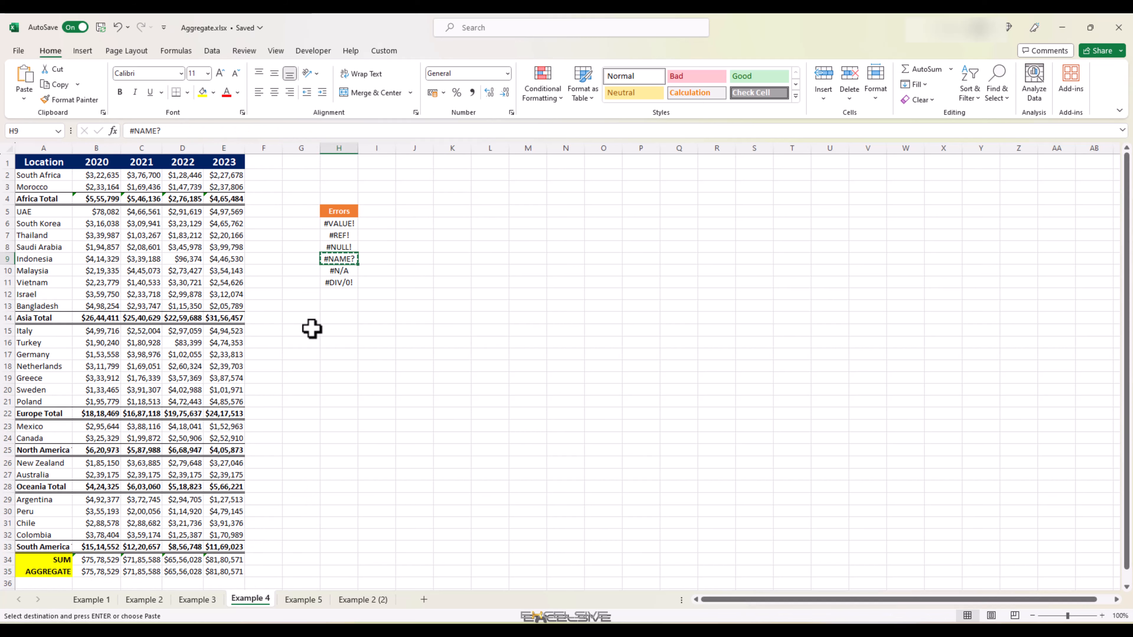
left_click(101, 284)
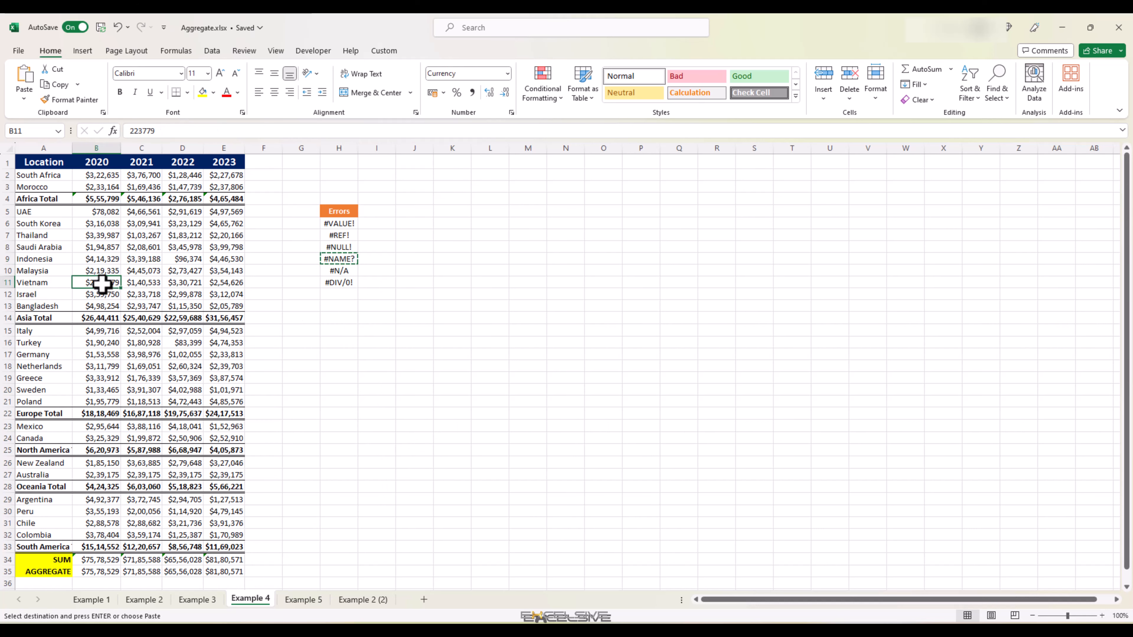
key("ctrl+v")
key("ctrl")
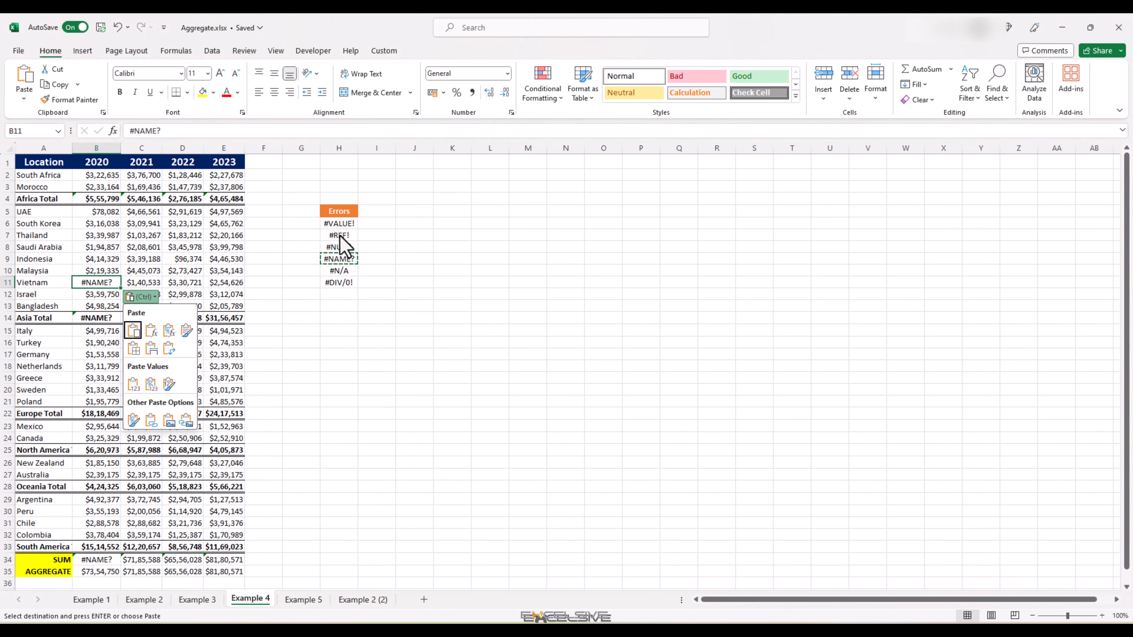
key("Escape")
Step: Copy the #VALUE! error into D12 and the #NULL! error into E9
left_click(339, 224)
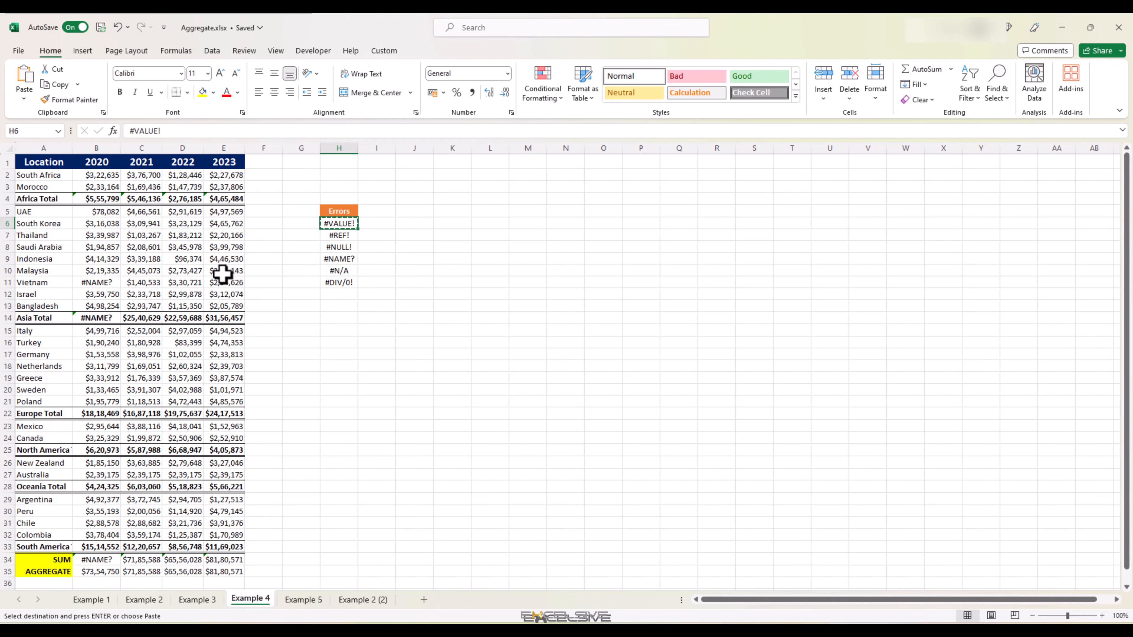
key("ctrl+c")
left_click(185, 291)
key("ctrl+v")
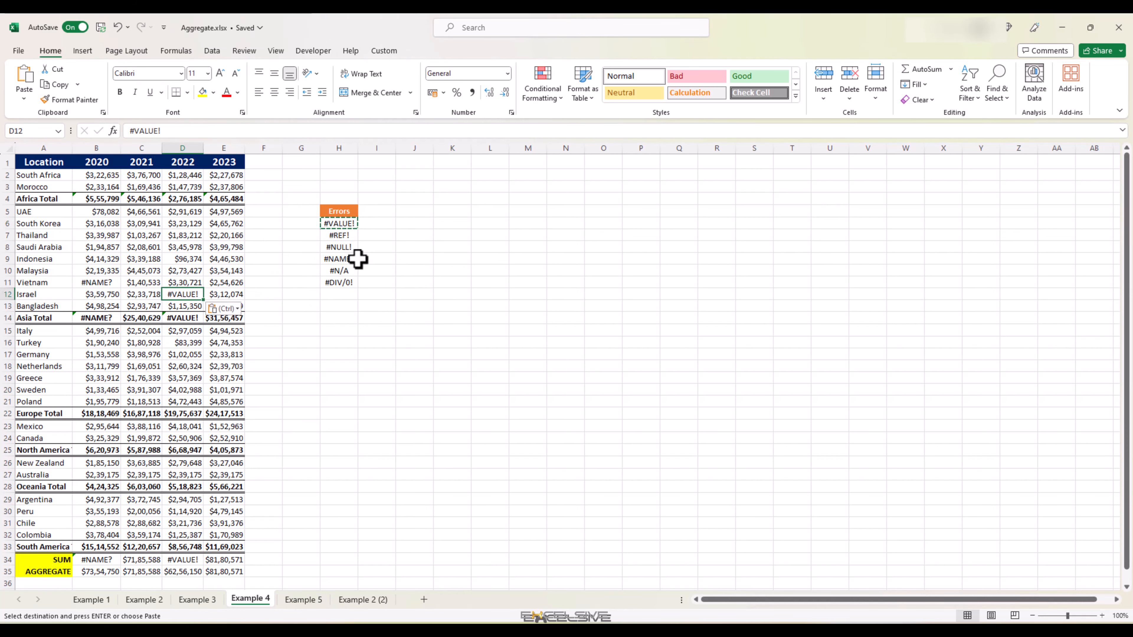
left_click(349, 251)
key("ctrl+c")
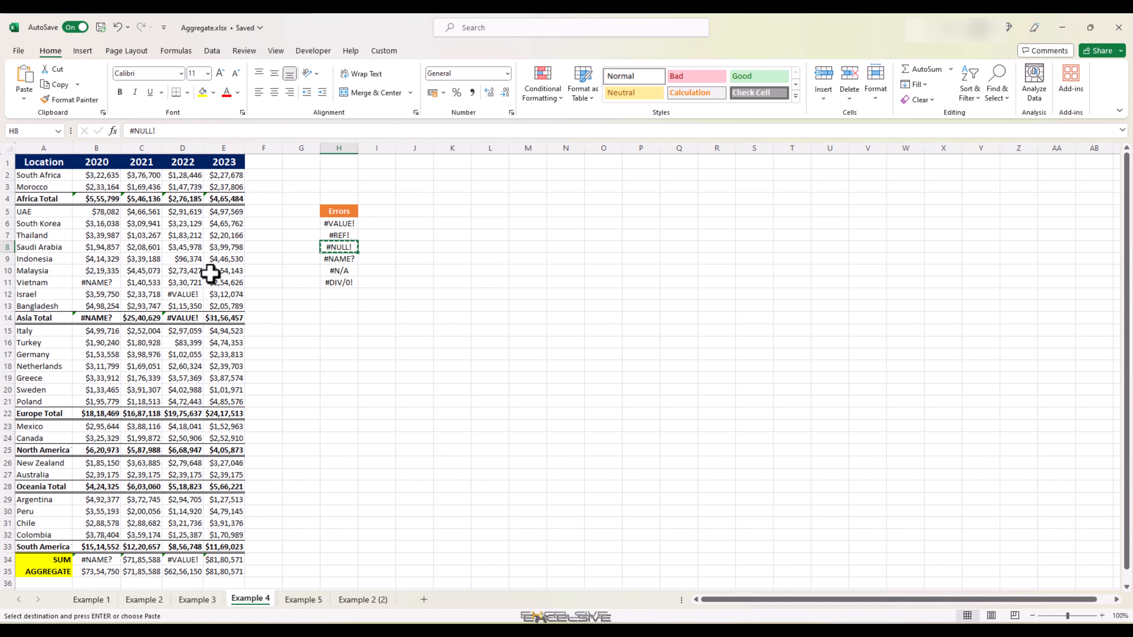
left_click(221, 258)
key("ctrl+v")
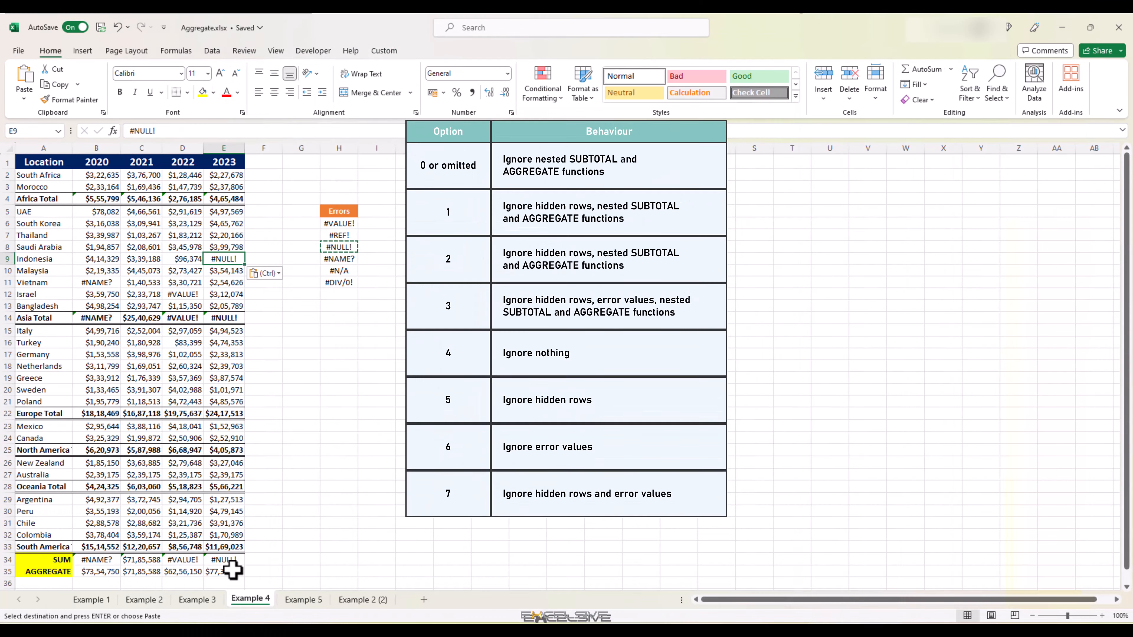
Step: Open the AGGREGATE formula in E35 on the Example 4 sheet to review its arguments
left_click(232, 570)
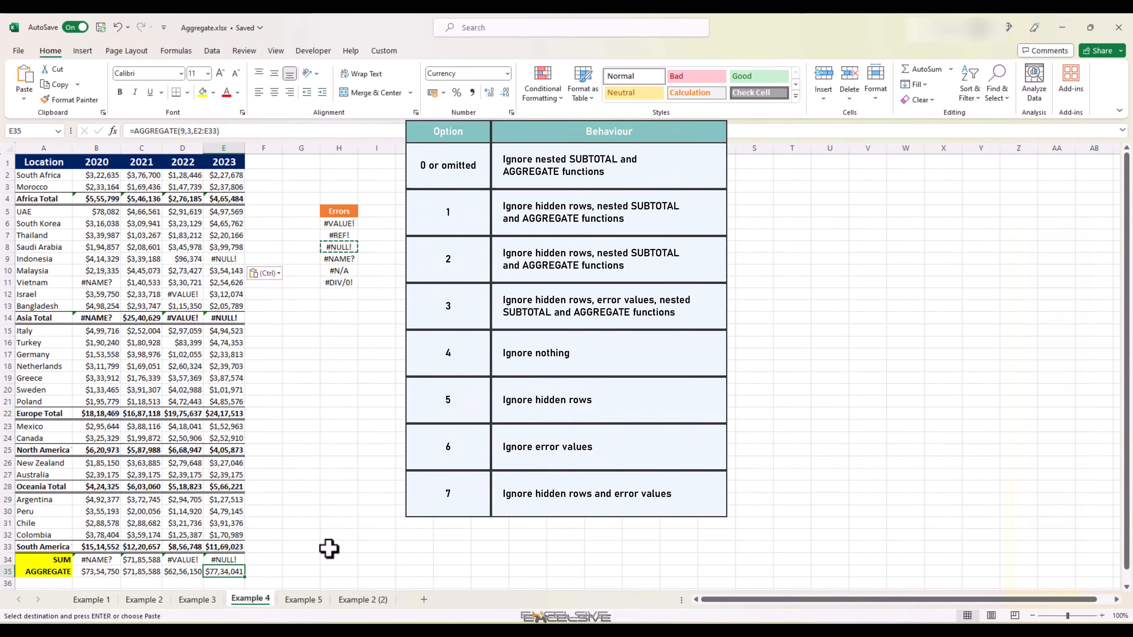
key("F2")
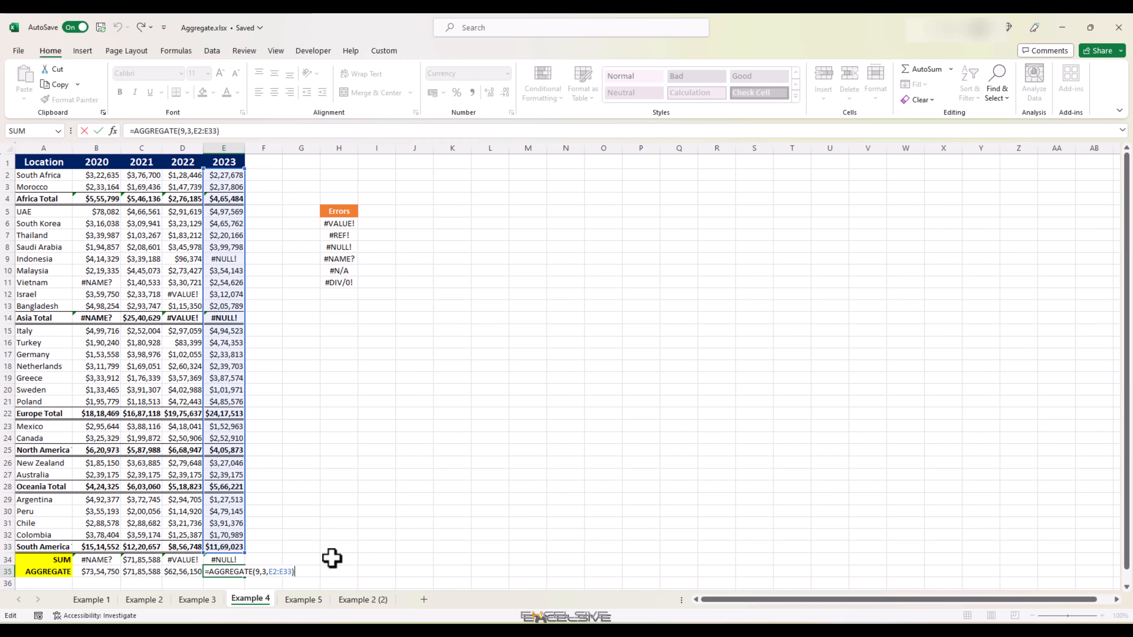
key("ctrl+Return")
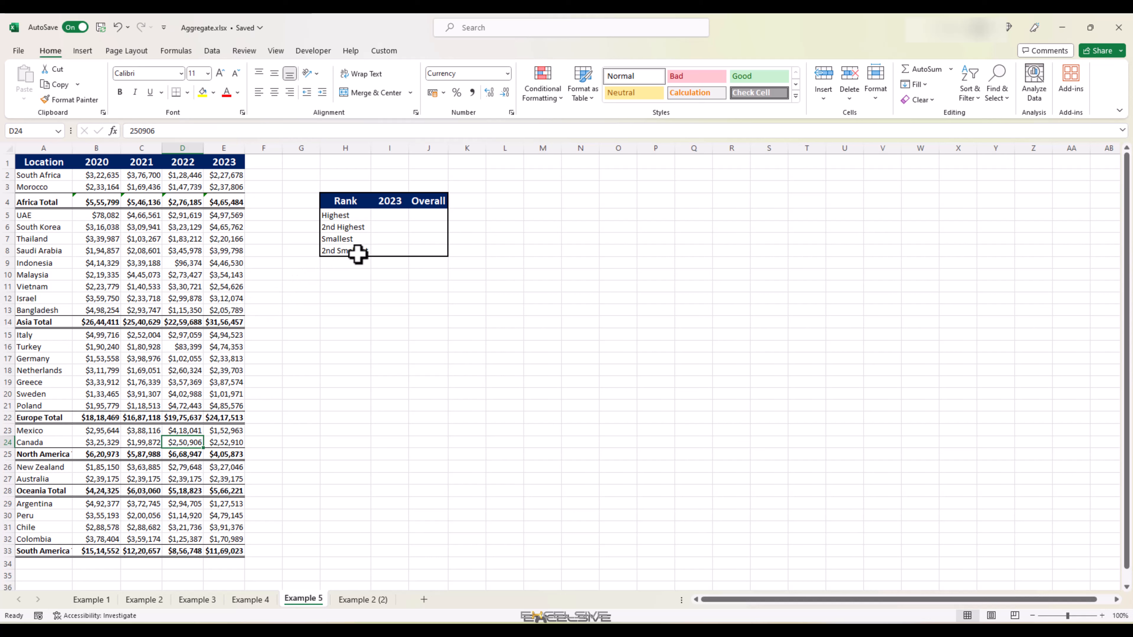
Step: On the Example 5 sheet, enter =AGGREGATE(14,3,$E$2:$E$33,1) in I5 for the highest 2023 value
left_click(389, 216)
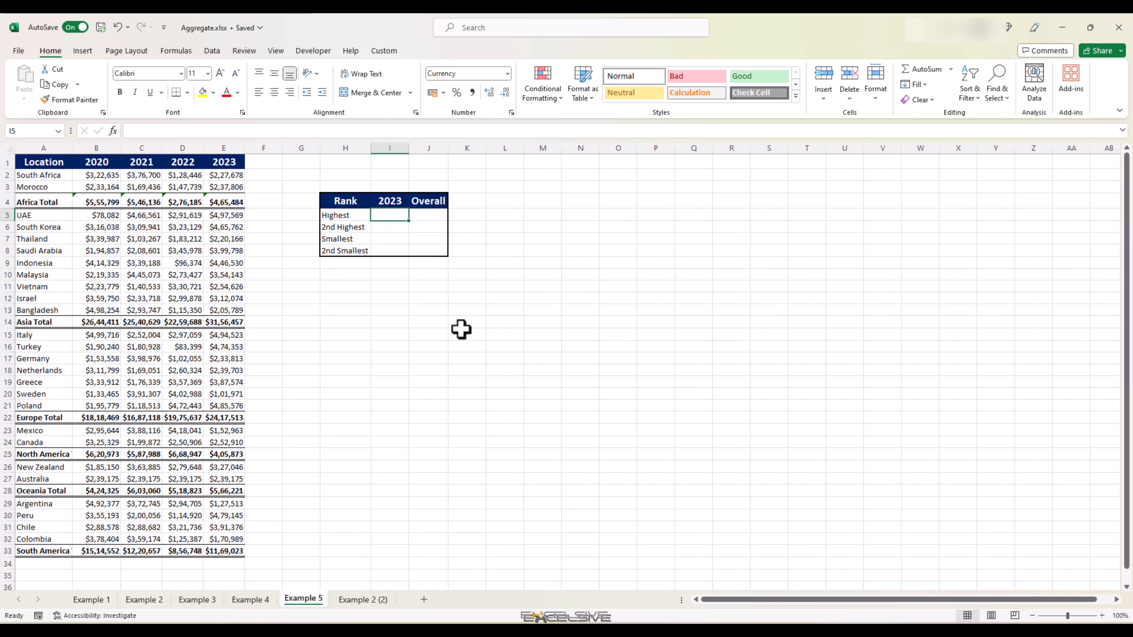
type("=")
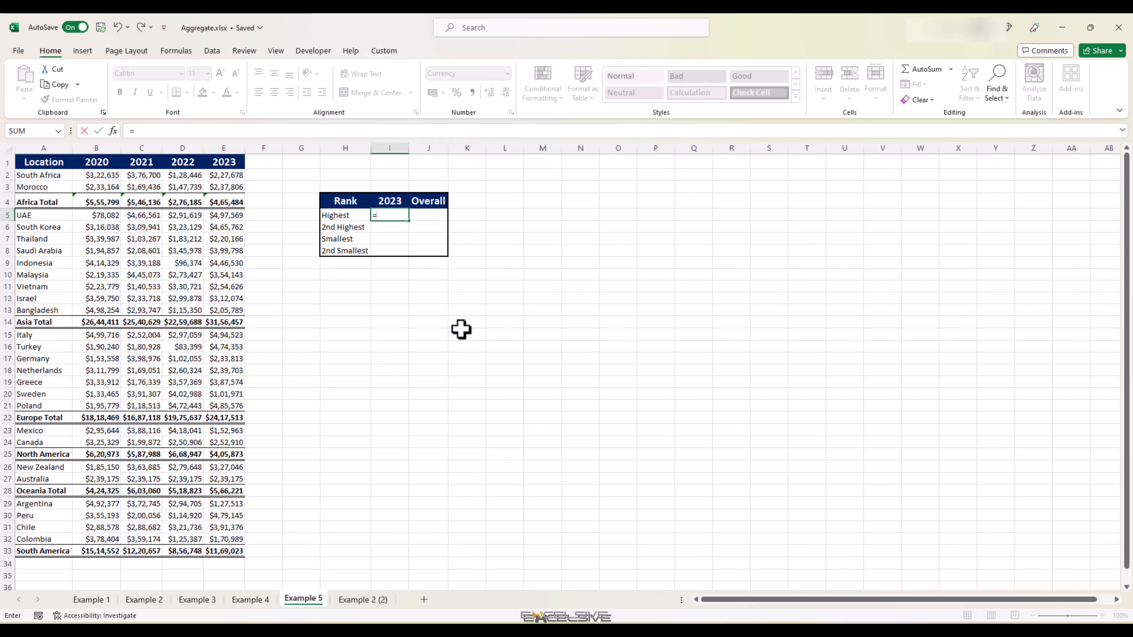
type("agg")
key("Tab")
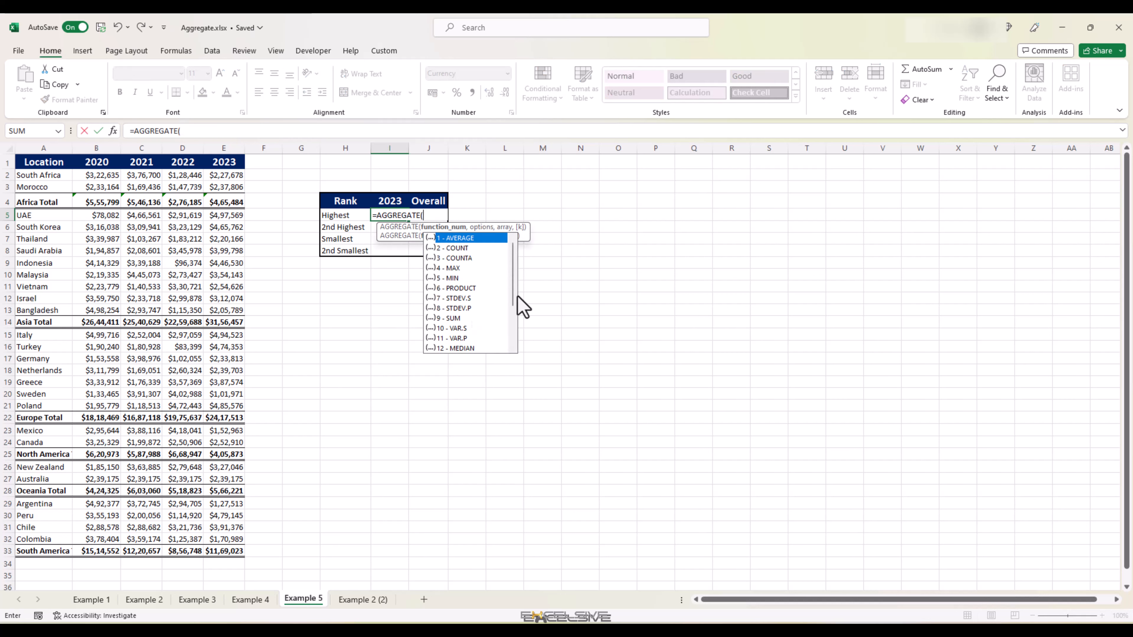
left_click_drag(514, 301, 507, 341)
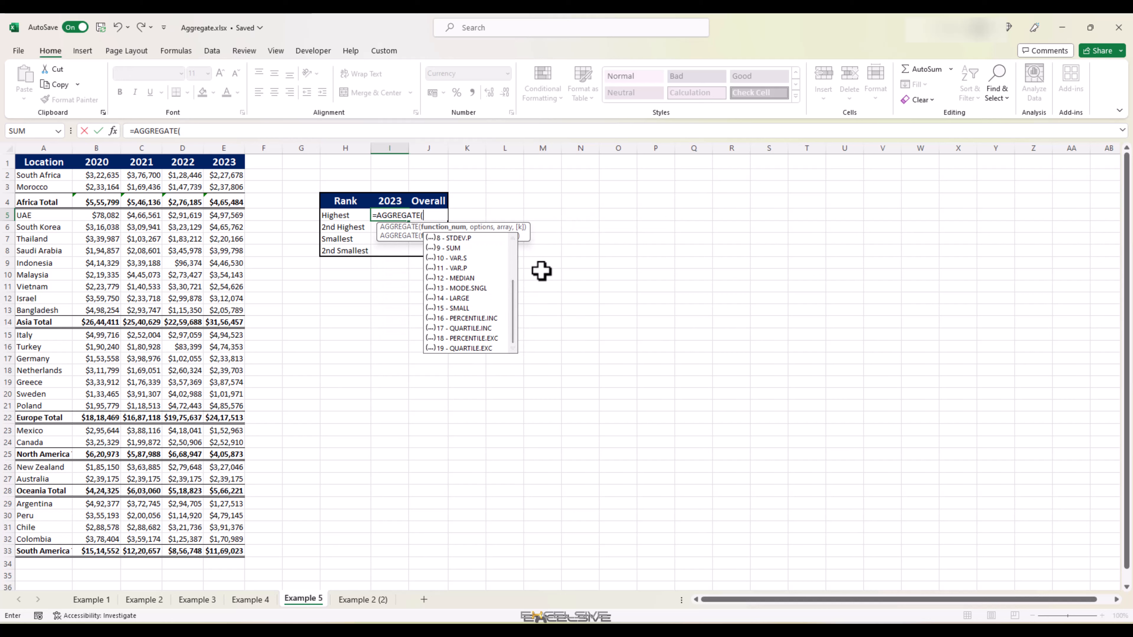
type("14,")
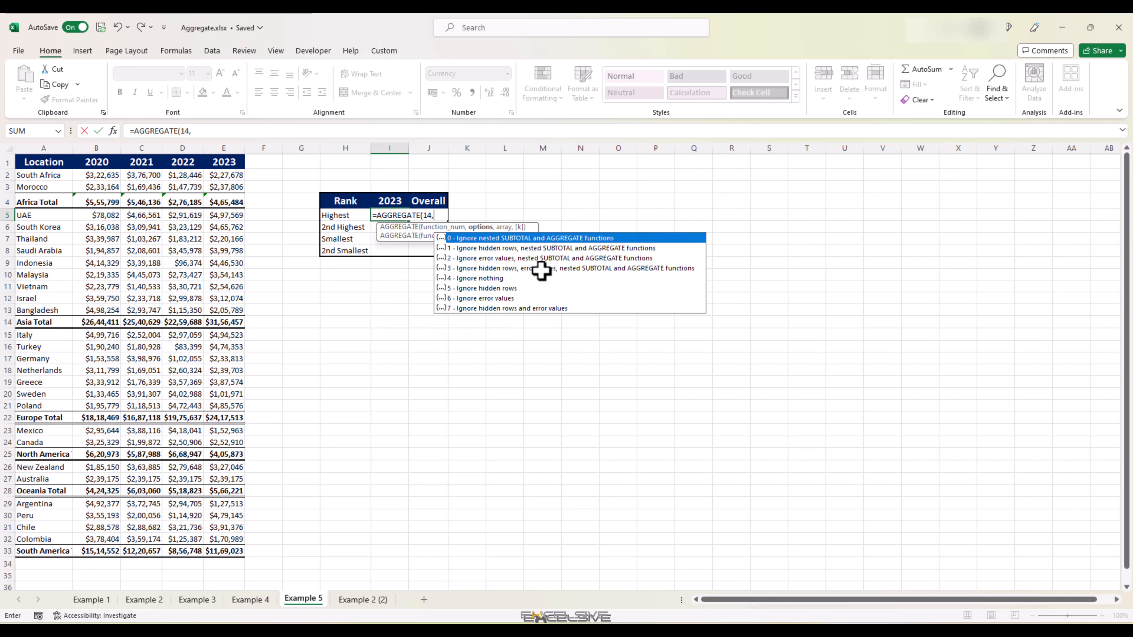
type("3,")
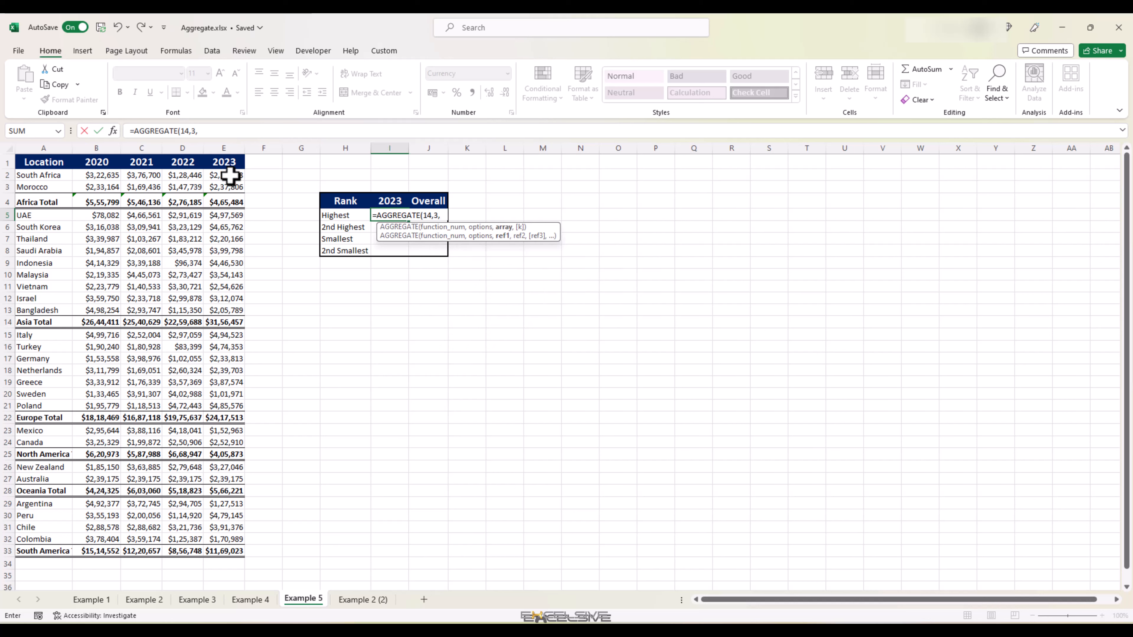
left_click_drag(233, 174, 218, 551)
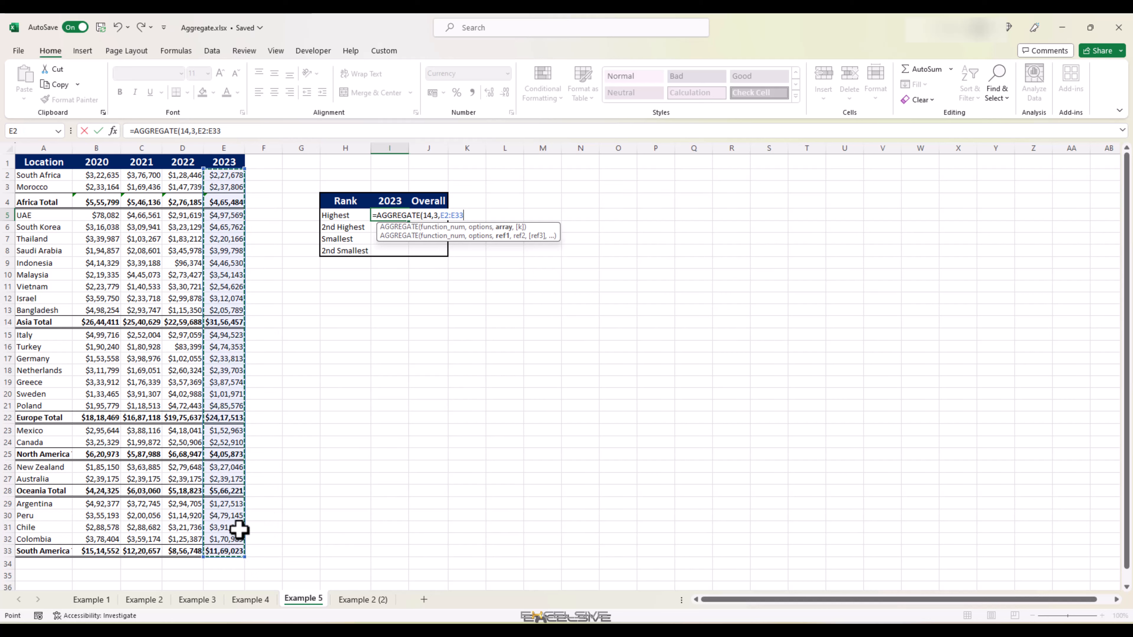
key("F4")
type(",")
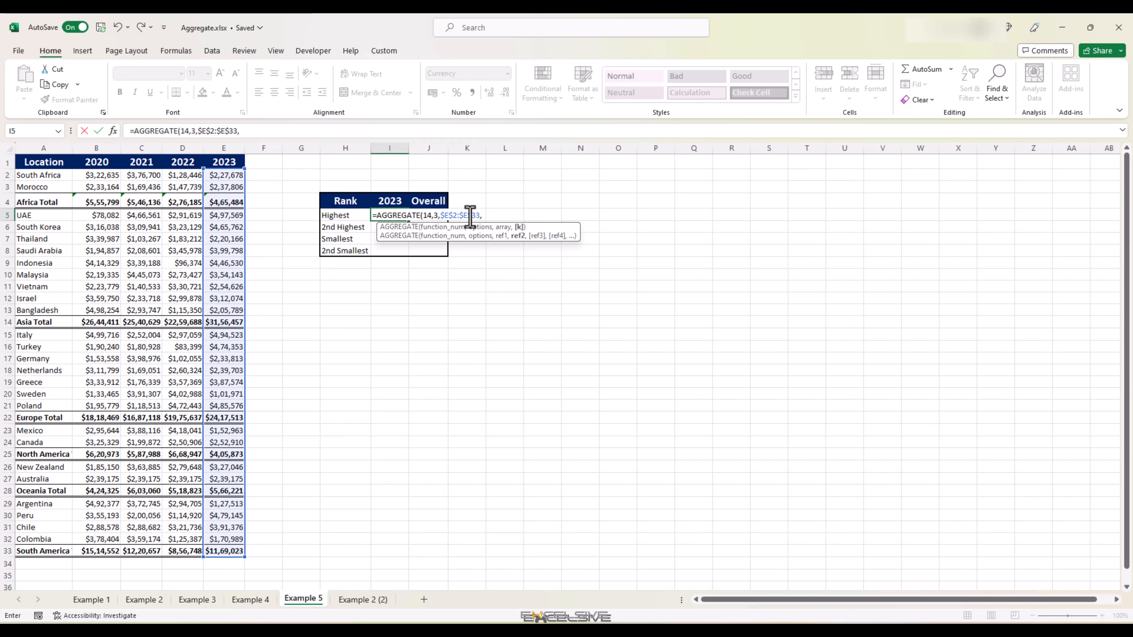
type("1)")
key("Return")
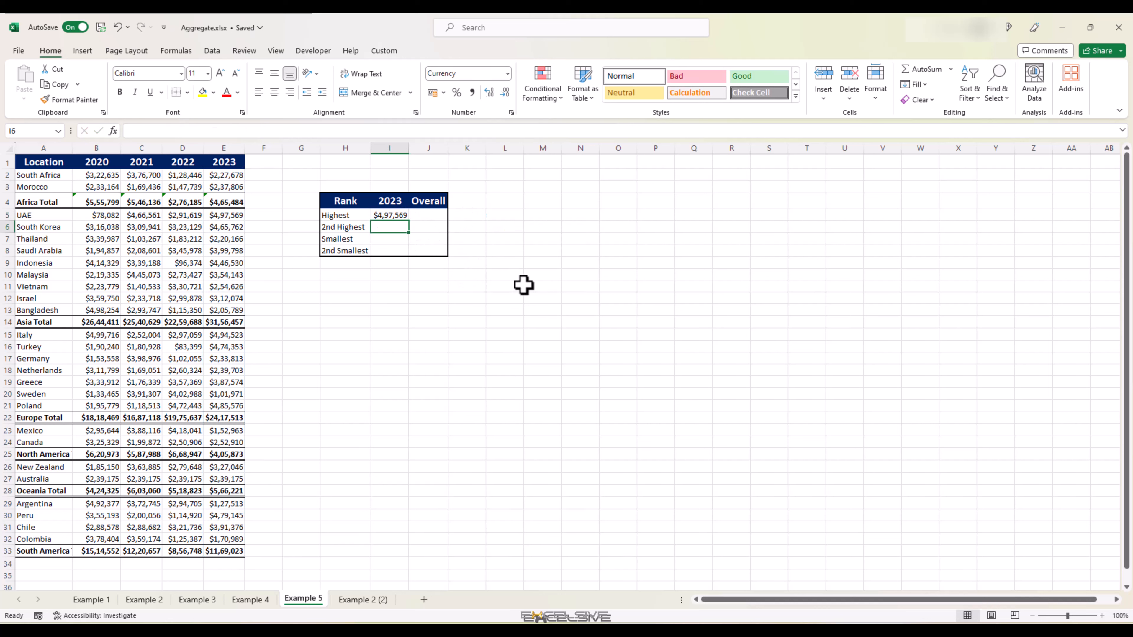
Step: Fill the formula down into I6 and change its k argument to 2 for the 2nd highest
key("ctrl+d")
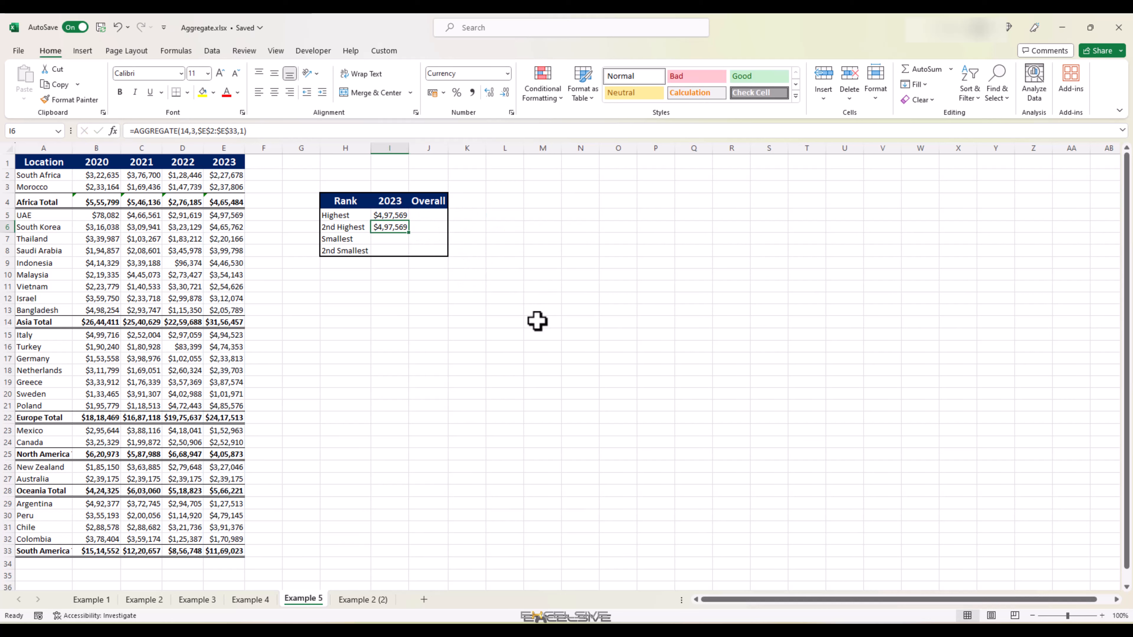
key("F2")
key("Left")
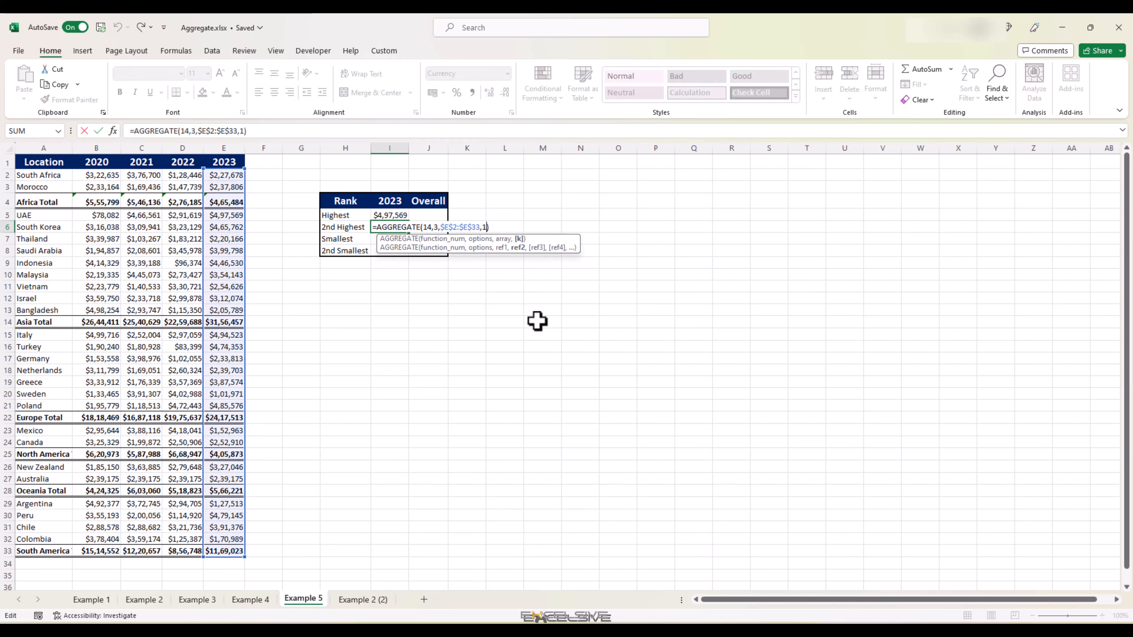
key("shift+Left")
type("2")
key("Return")
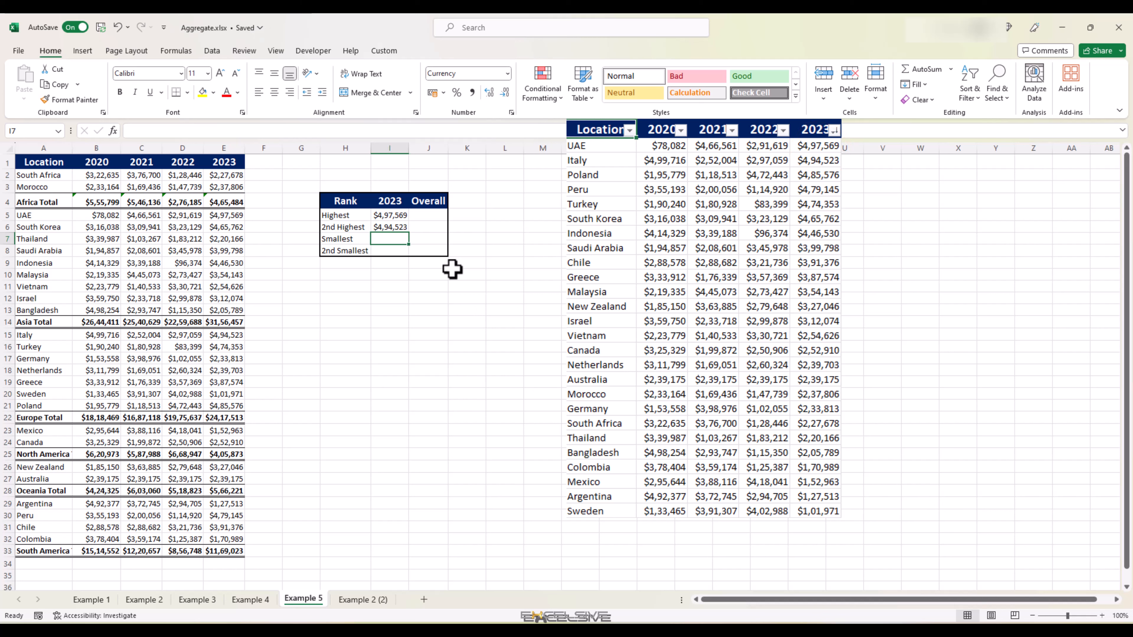
Step: Copy the two 2023 formulas from I5:I6 into I7:I8
left_click(401, 217)
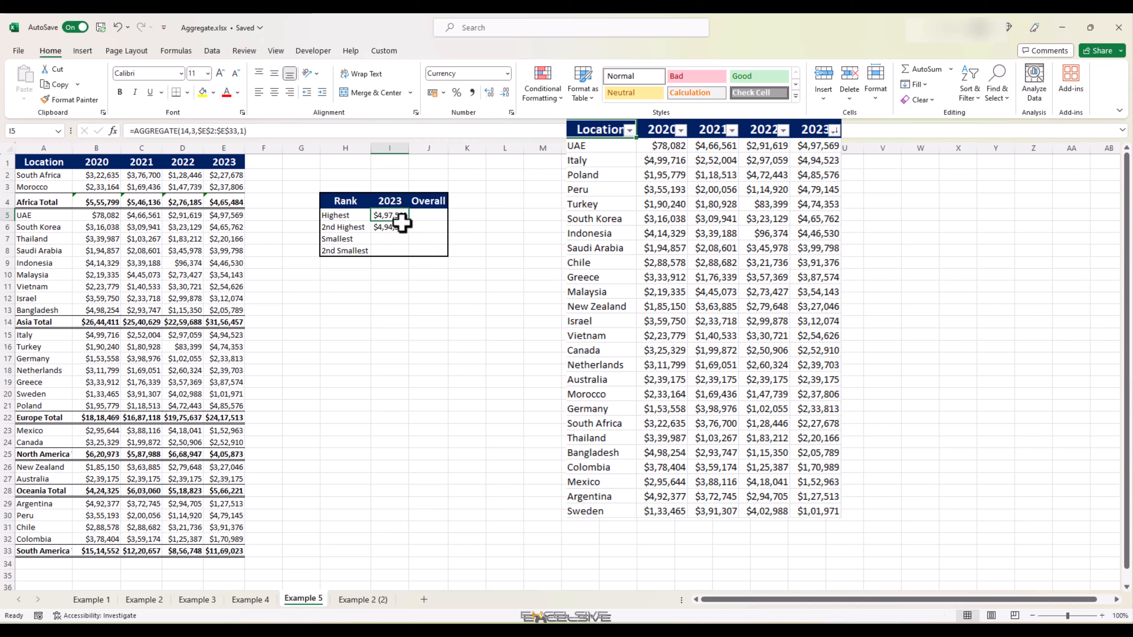
left_click_drag(402, 223, 390, 227)
key("ctrl+c")
left_click(390, 240)
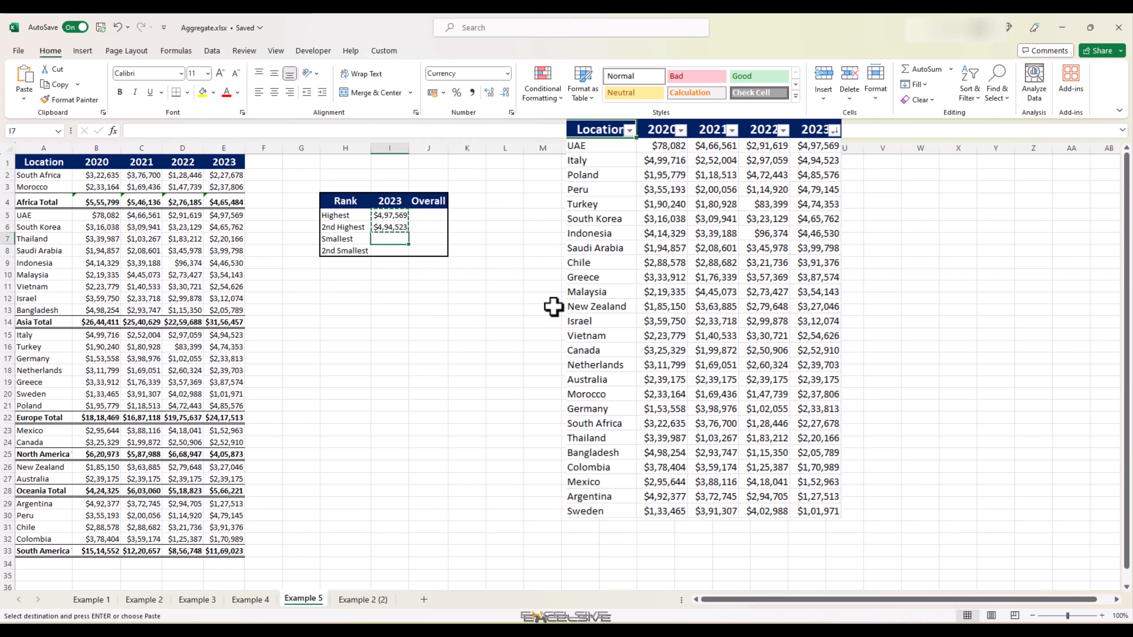
key("ctrl+v")
left_click(393, 310)
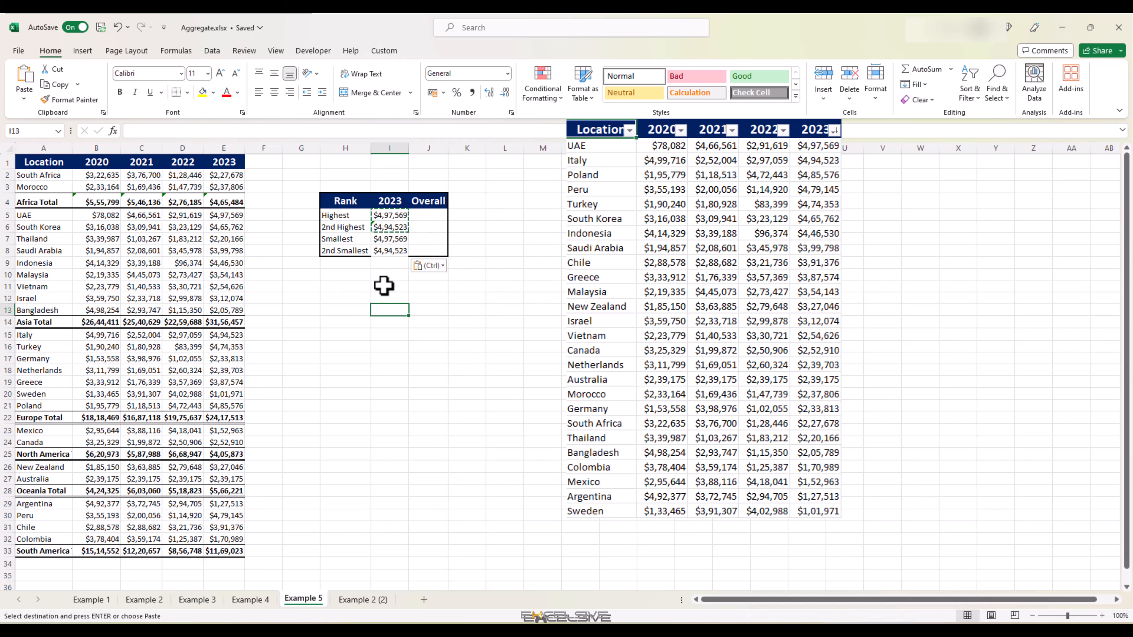
left_click(383, 239)
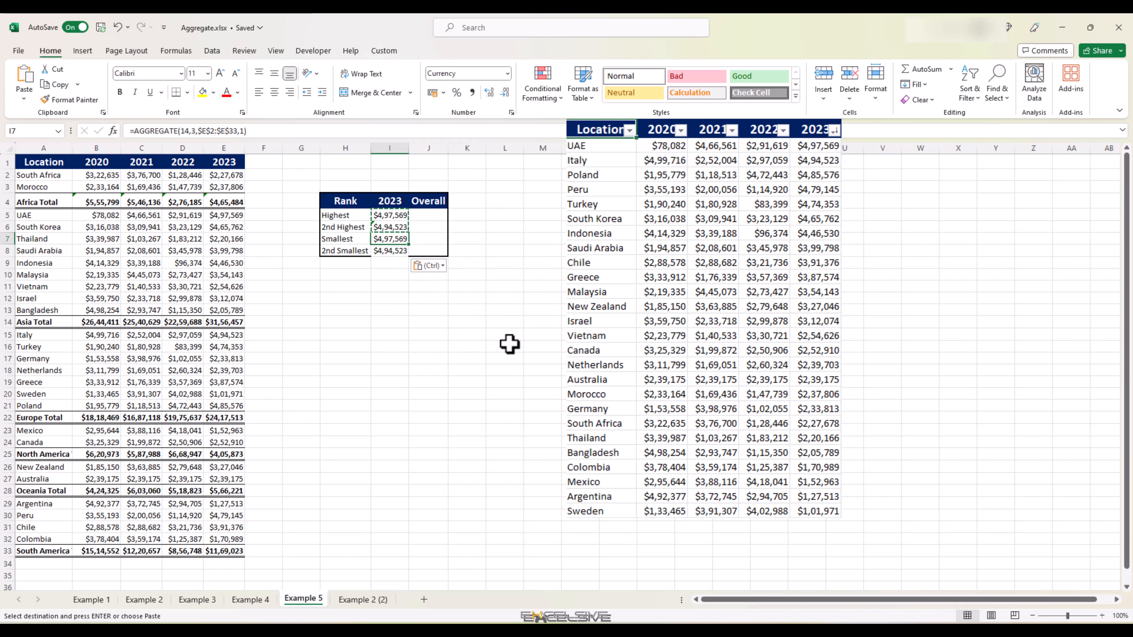
Step: Change the function number to 15 in both I7 and I8 to get the smallest and 2nd smallest values
key("F2")
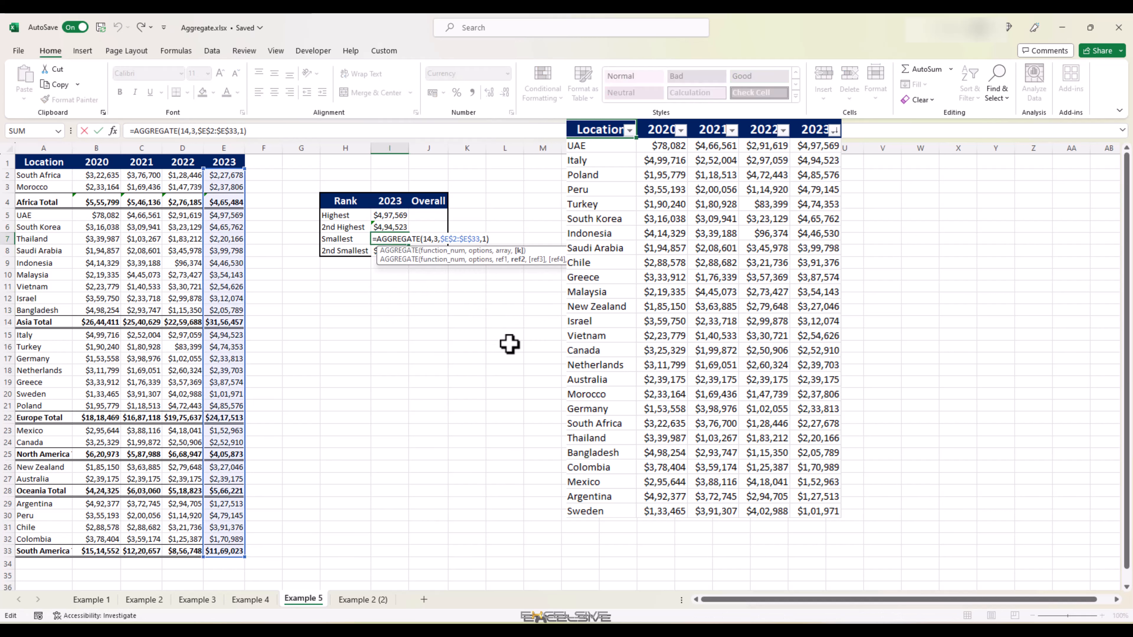
key("Left")
key("Left")
key("Left")
key("Left")
key("Left")
key("Left")
key("Left")
key("Left")
key("Left")
key("Left")
key("Left")
key("Left")
key("Left")
key("Left")
key("Left")
key("Left")
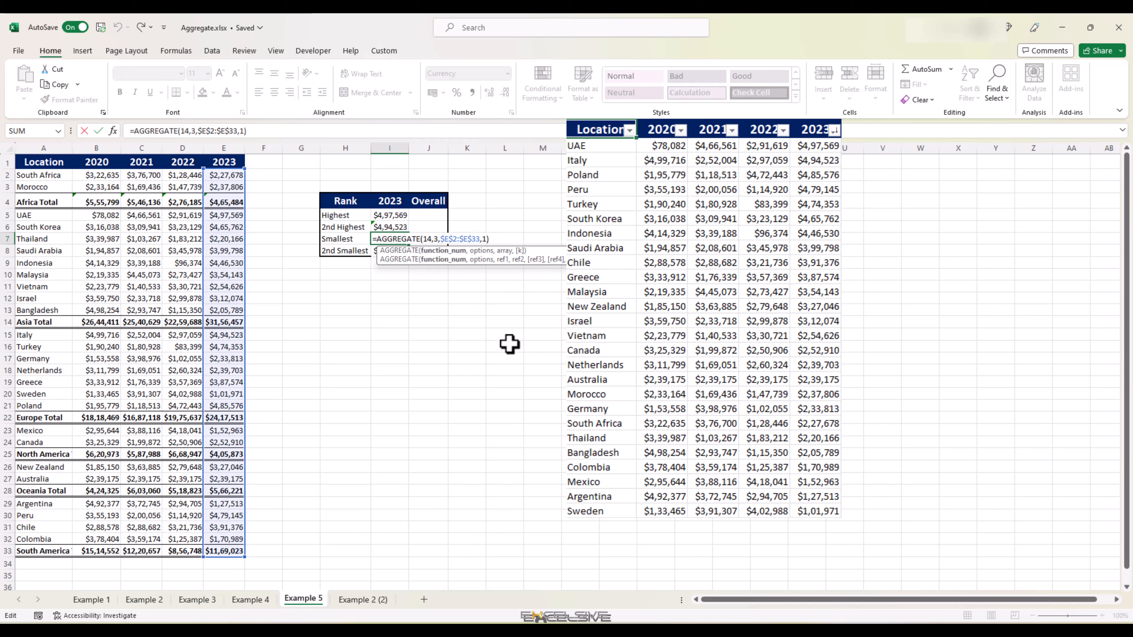
key("BackSpace")
type("5")
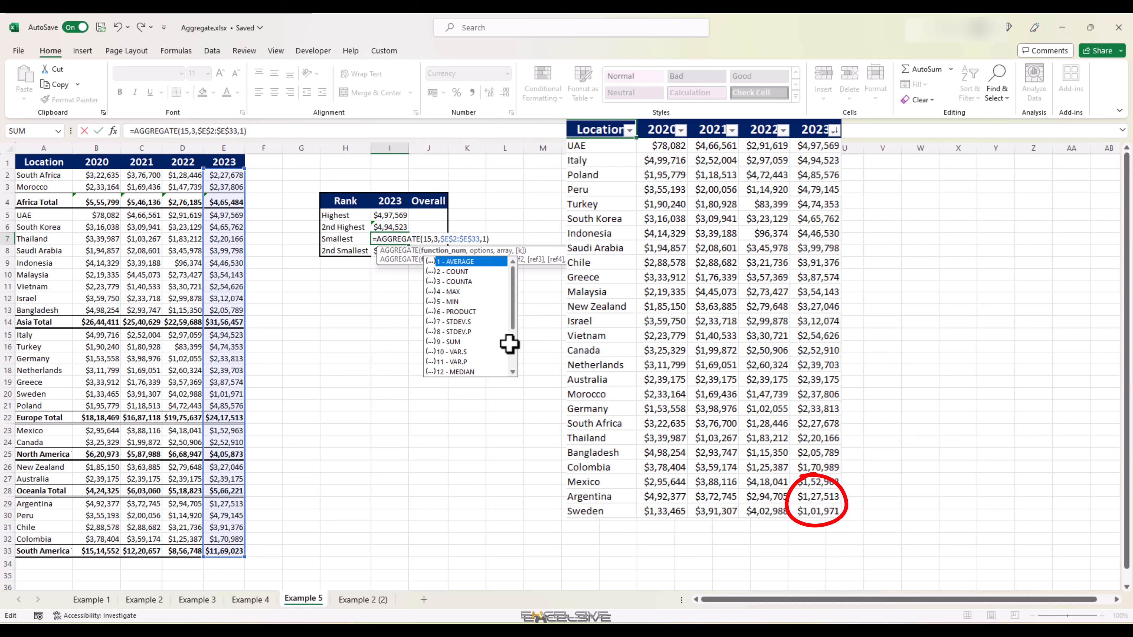
key("Return")
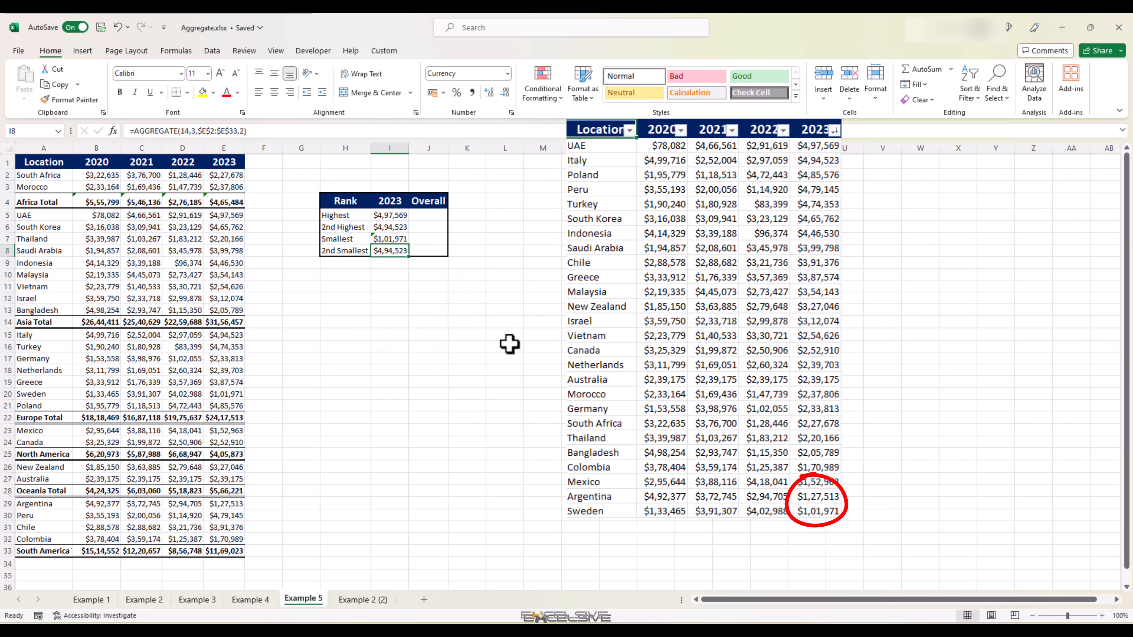
key("F2")
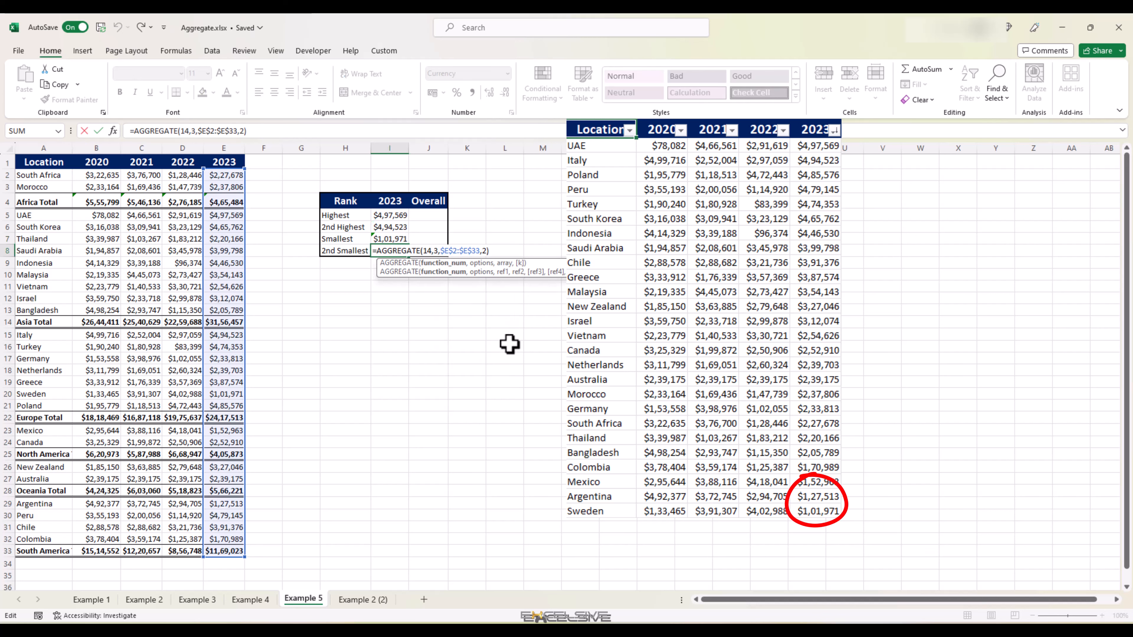
key("Left")
key("Right")
key("Right")
key("shift+Right")
type("5")
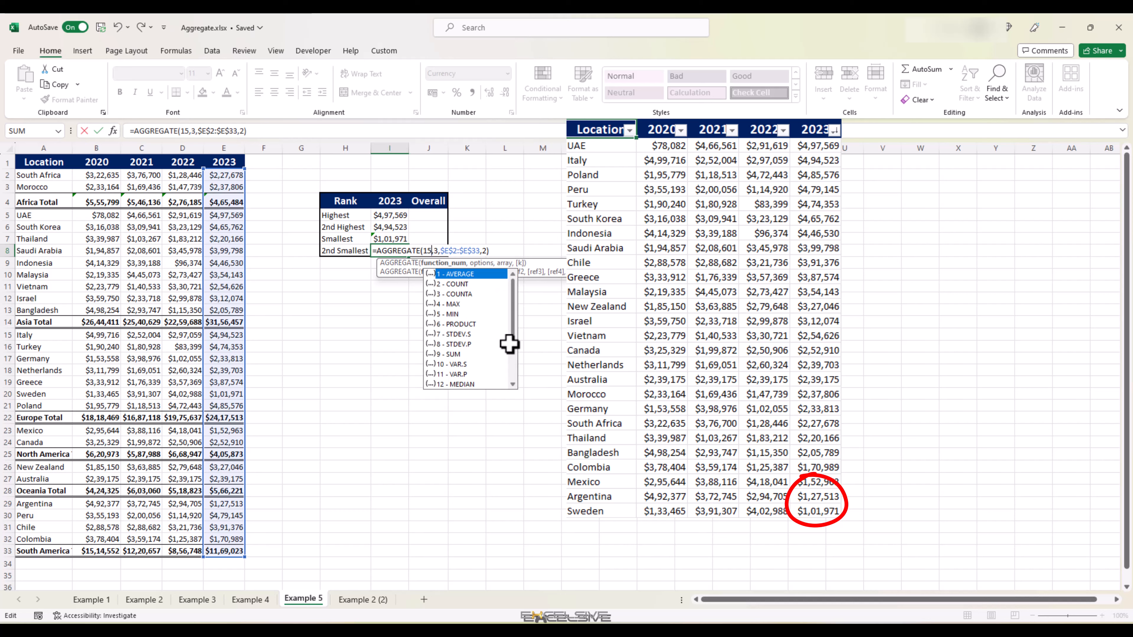
key("ctrl+Return")
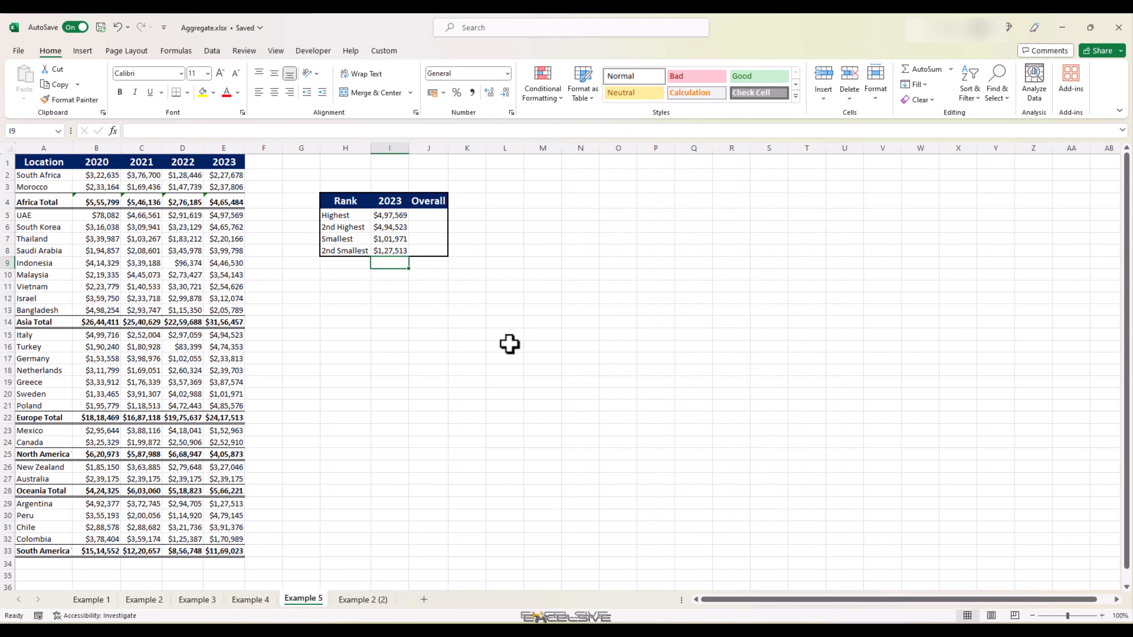
Step: Enter =AGGREGATE(14,3,$B$2:$E$33,1) in J5 for the overall highest value
key("Right")
key("Up")
key("Up")
key("Up")
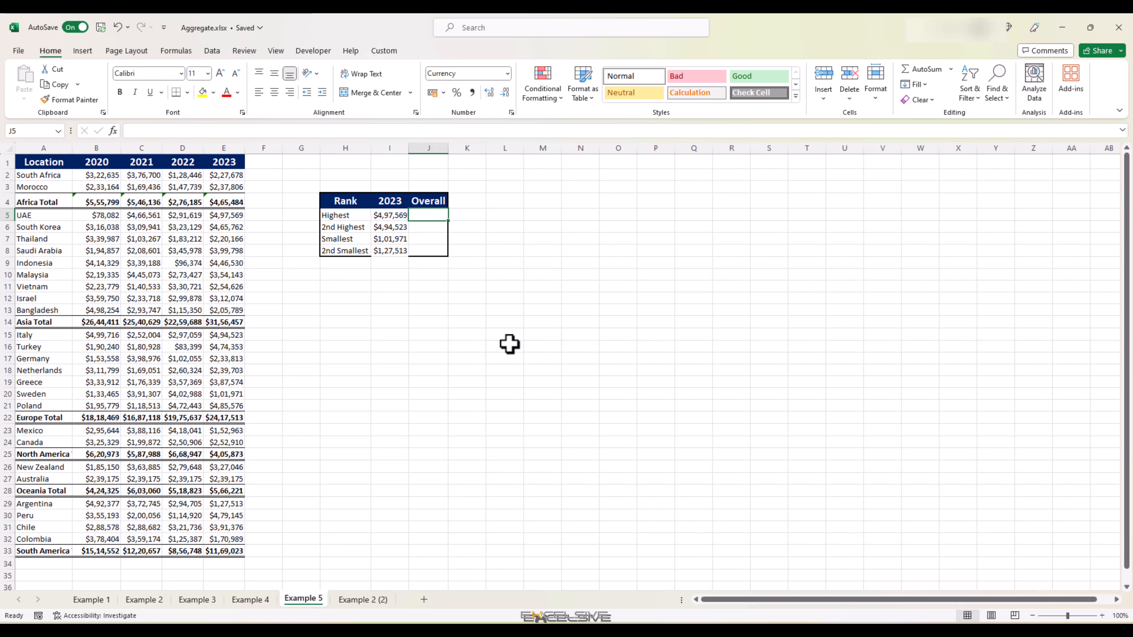
type("=AGGREGATE(")
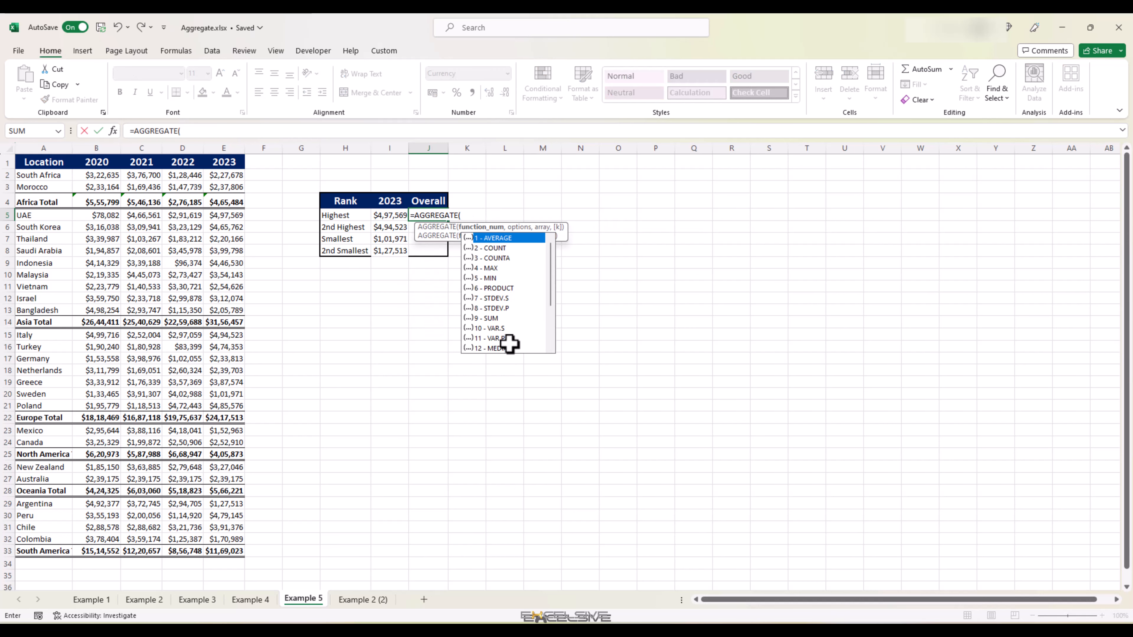
type("14,")
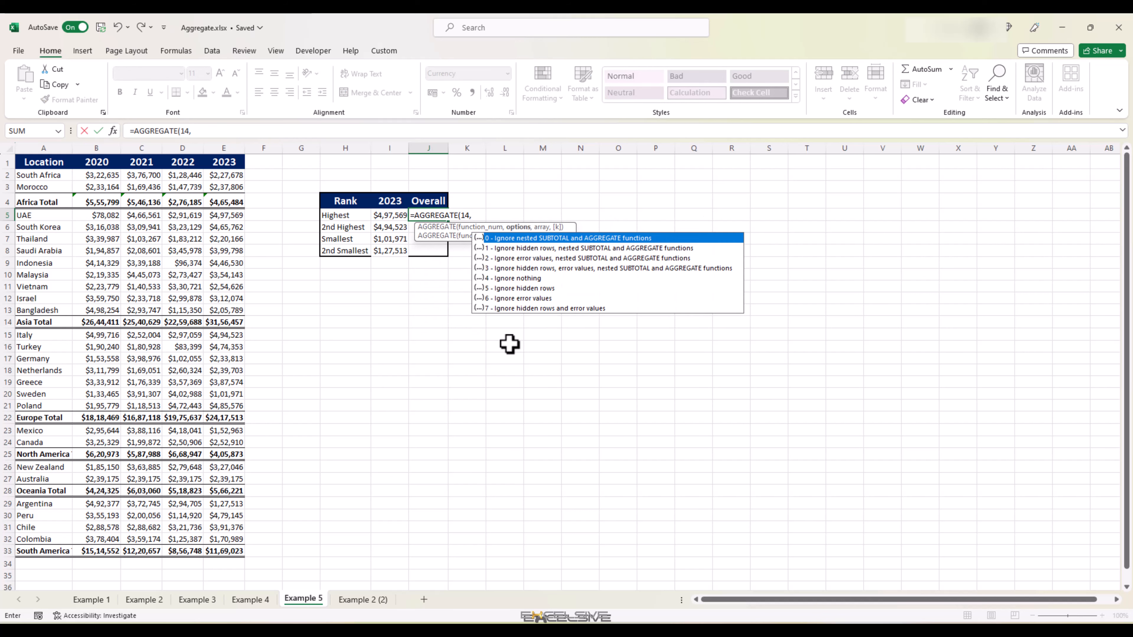
type("3,")
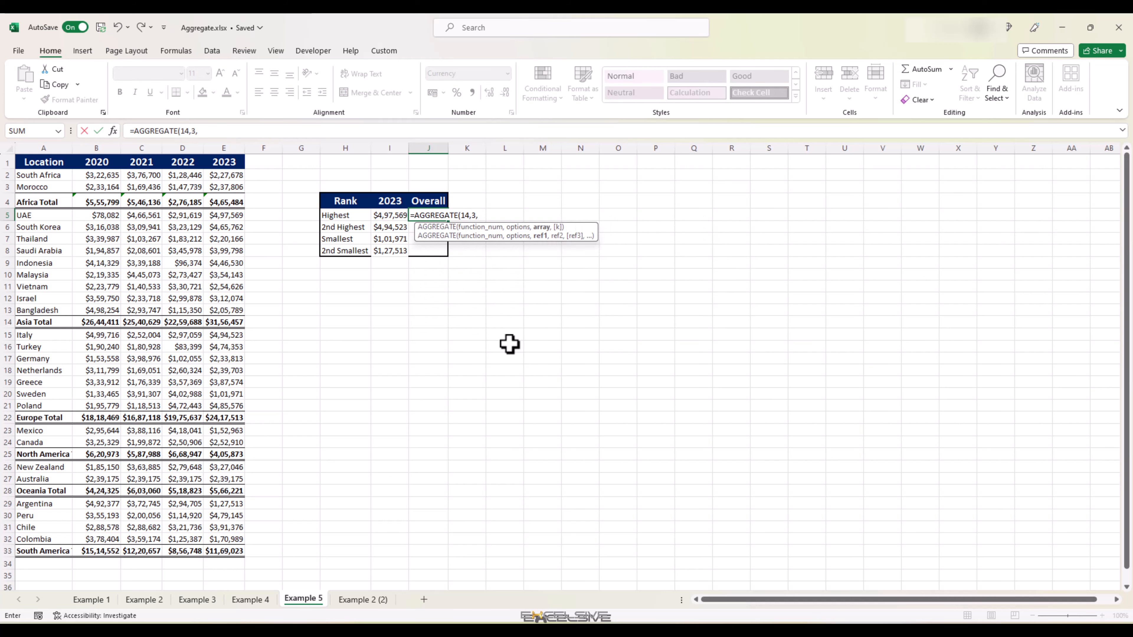
left_click_drag(95, 176, 233, 551)
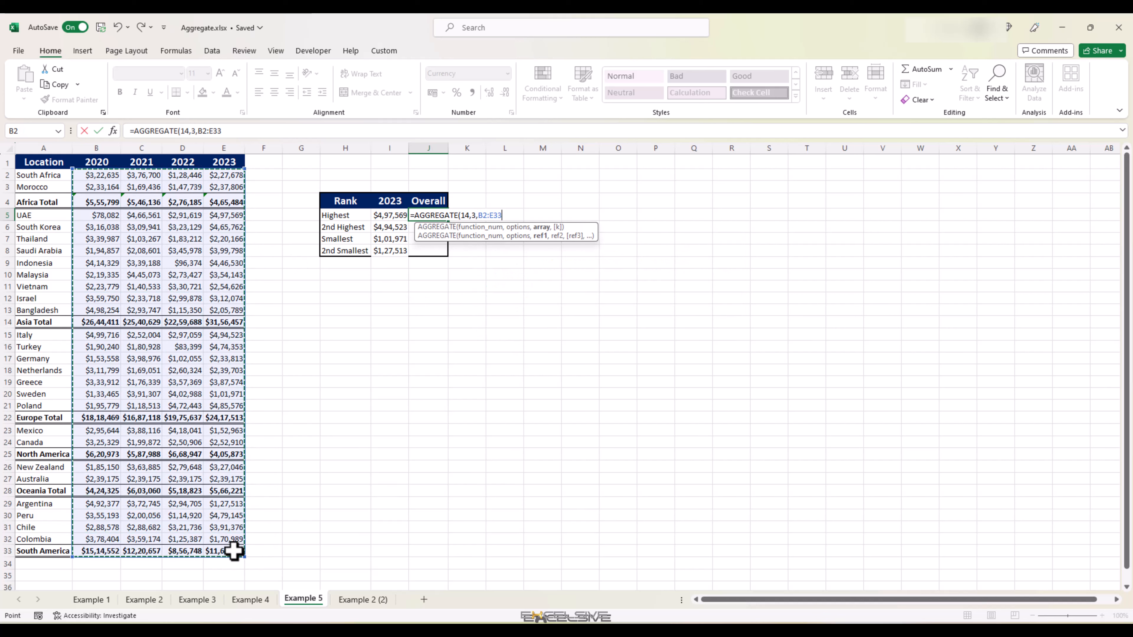
key("F4")
type(",1")
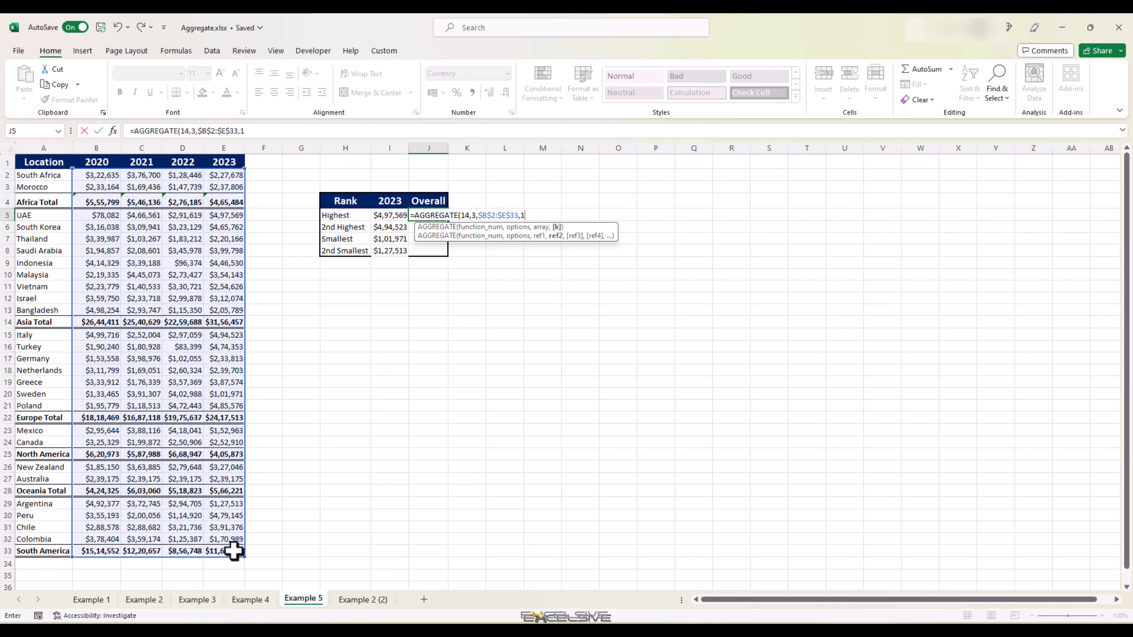
key("Return")
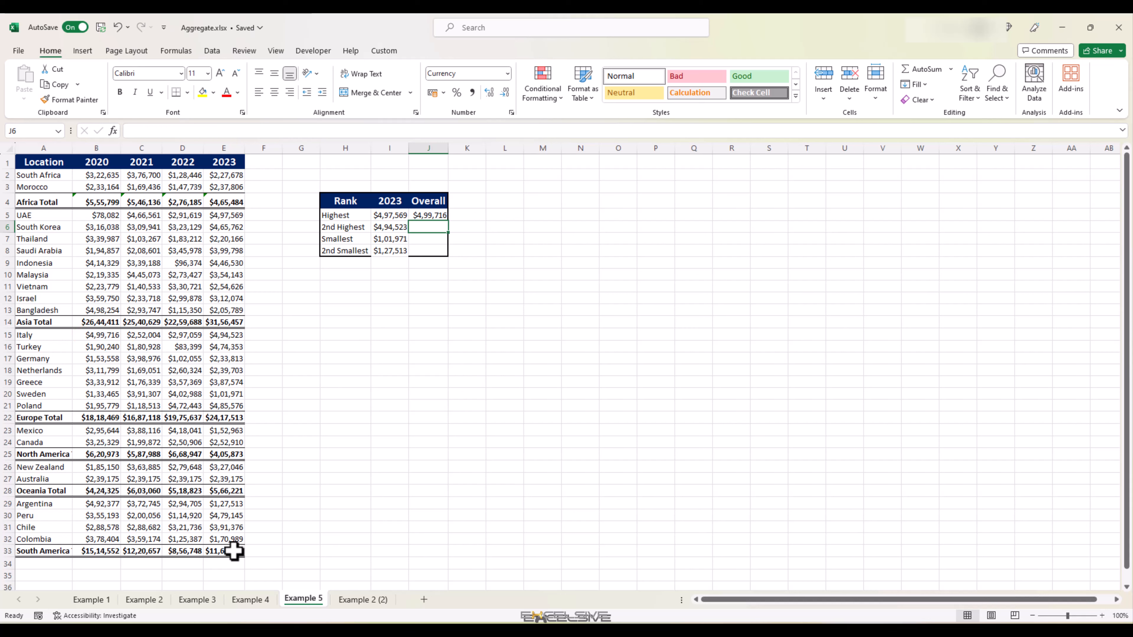
Step: Put the overall formula into J6 and set its k argument to 2
type("=AGGREGATE(14,3,$B$2:$E$33,1)")
key("F2")
key("Left")
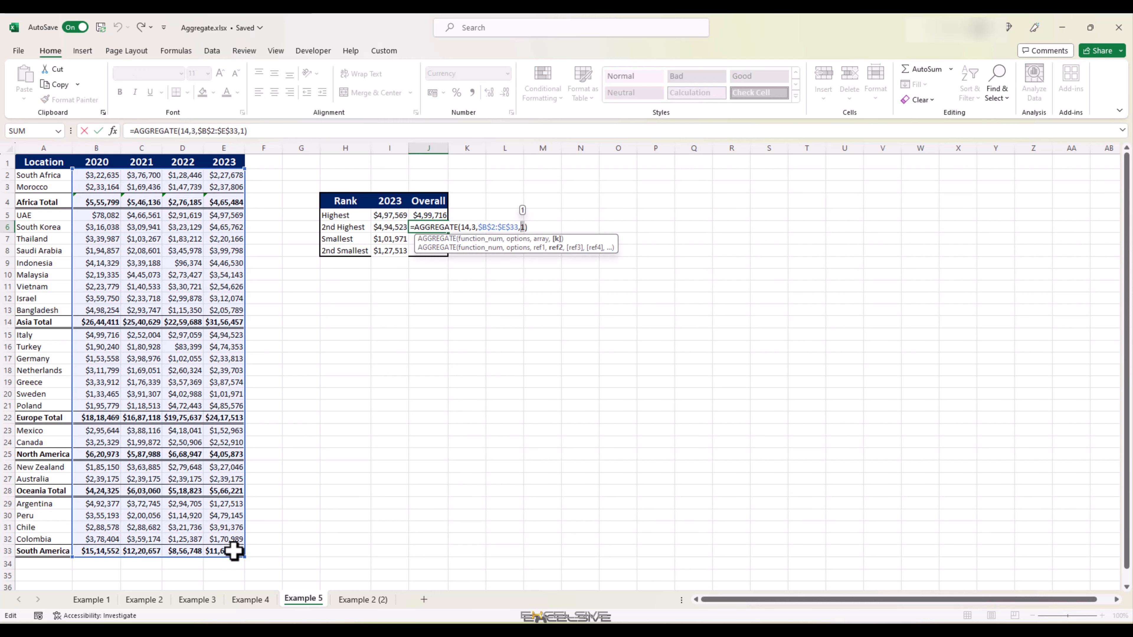
type("2")
key("Return")
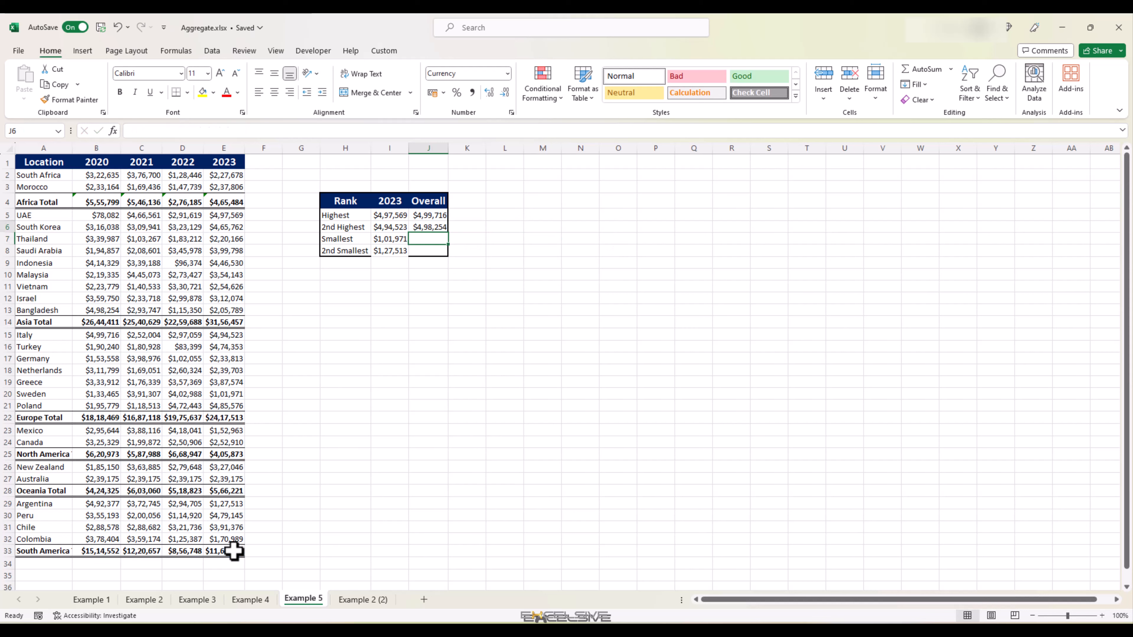
Step: Copy the overall formulas from J5:J6 into J7:J8
key("Up")
key("Up")
key("shift+Down")
key("ctrl+c")
key("Down")
key("Down")
key("ctrl+v")
Step: Change the function number to 15 in both J7 and J8 for the overall smallest values
key("F2")
key("ctrl+Left")
key("ctrl+Left")
key("ctrl+Left")
key("ctrl+Left")
key("ctrl+Left")
key("ctrl+Left")
key("BackSpace")
key("BackSpace")
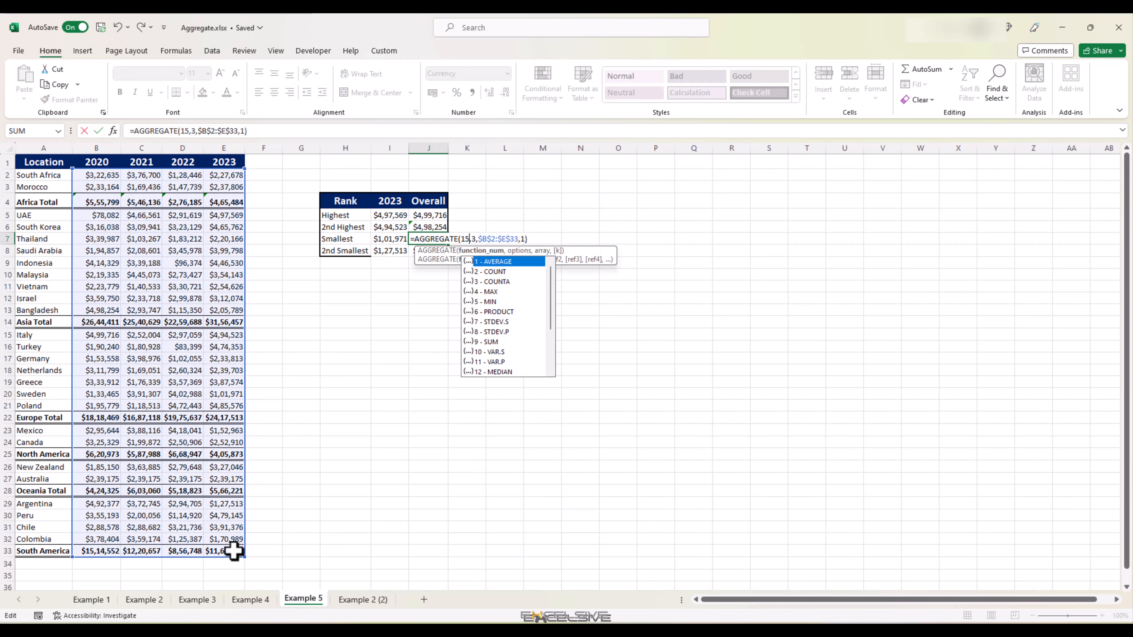
type("15")
key("Return")
key("F2")
key("ctrl+Left")
key("ctrl+Left")
key("ctrl+Left")
key("ctrl+Left")
key("ctrl+Left")
key("ctrl+Left")
key("BackSpace")
key("BackSpace")
type("15")
key("Return")
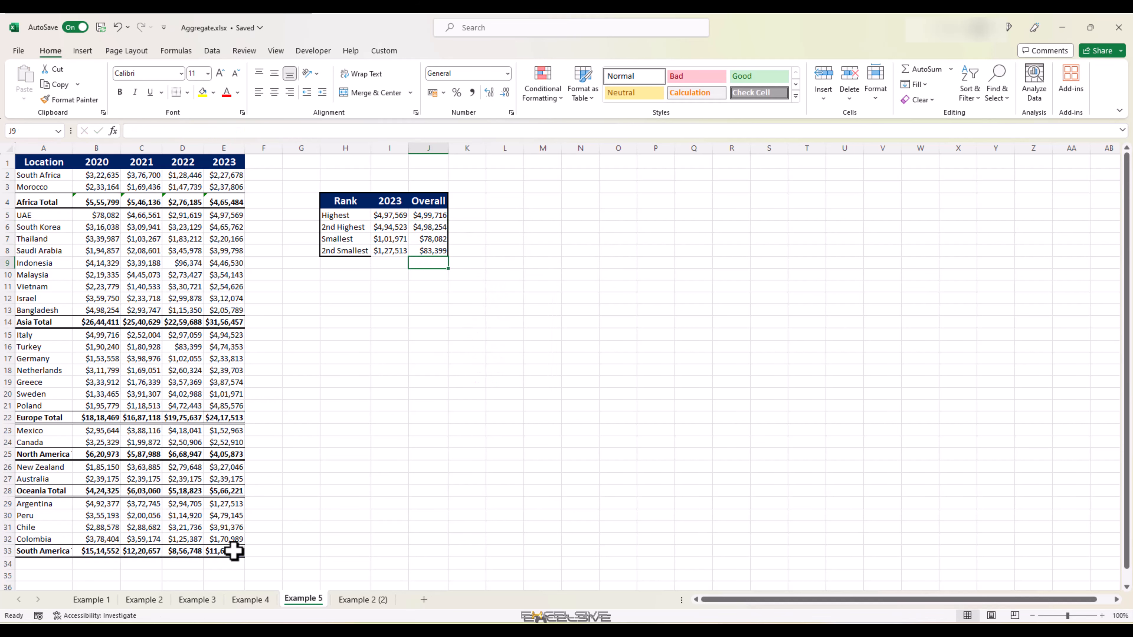